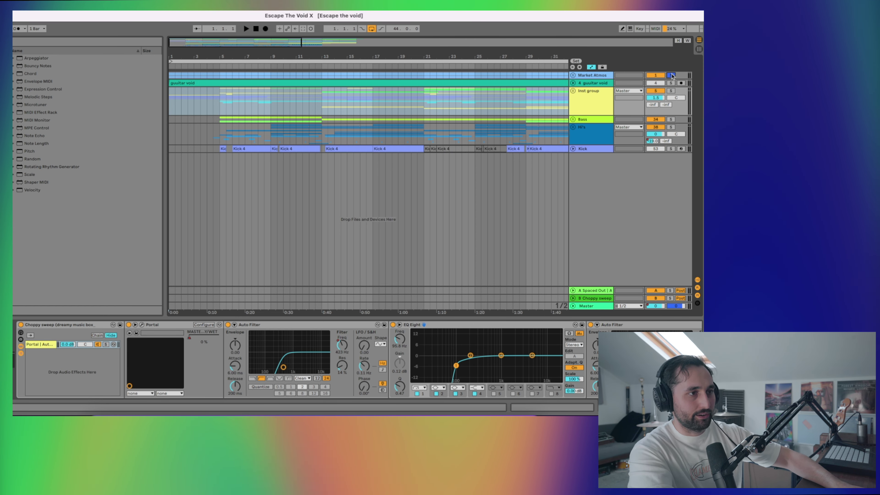
Step: Play briefly, then unfold and solo the guitar void track and show its effect chain
{"action": "key", "text": "space"}
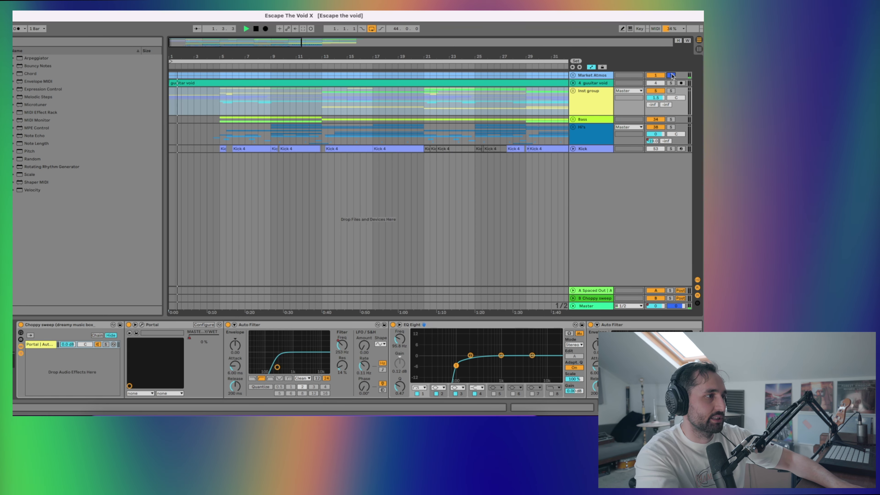
{"action": "key", "text": "space"}
{"action": "left_click", "coordinate": [572, 83]}
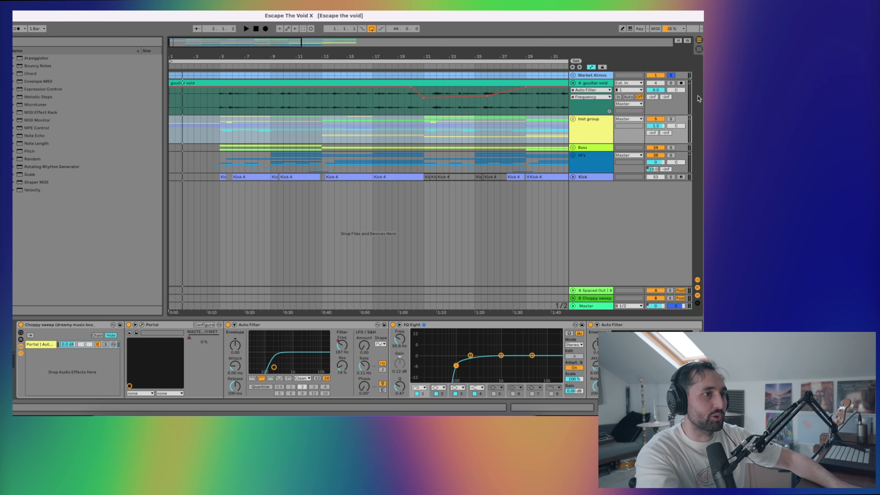
{"action": "left_click", "coordinate": [670, 83]}
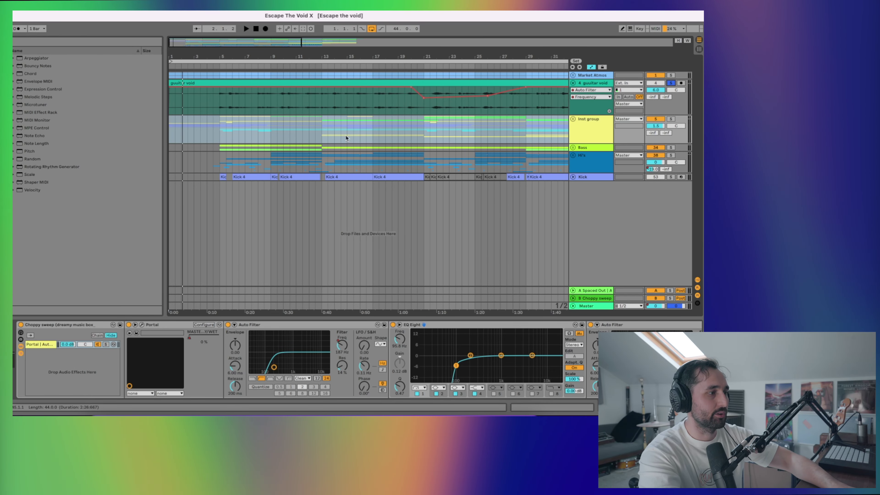
{"action": "left_click", "coordinate": [595, 85]}
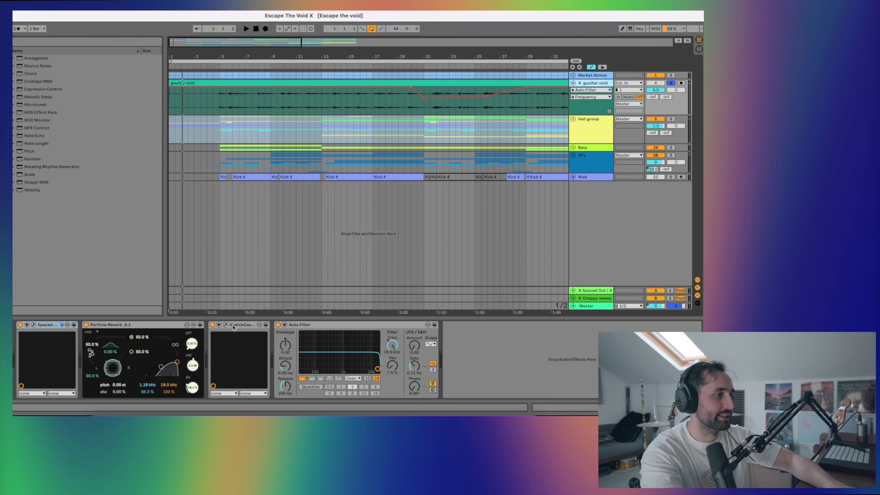
Step: Open and close the SketchCassette window and bring up the filter frequency options
{"action": "left_click", "coordinate": [225, 325]}
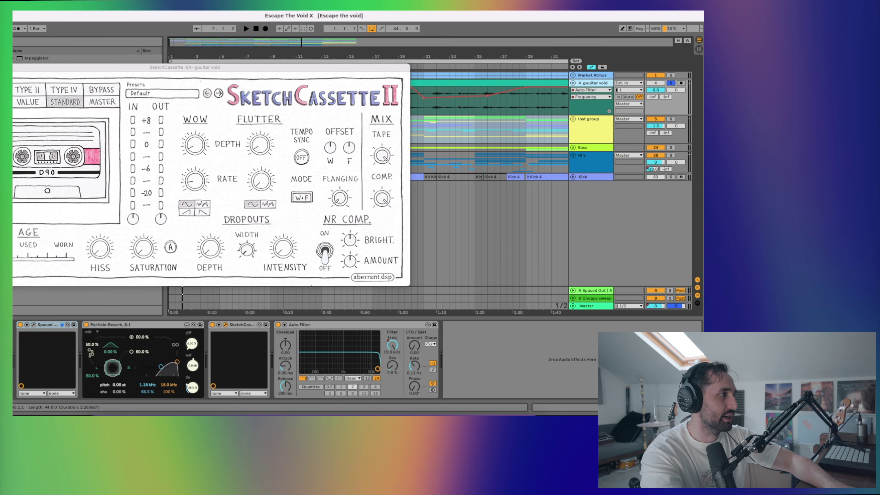
{"action": "left_click", "coordinate": [225, 325]}
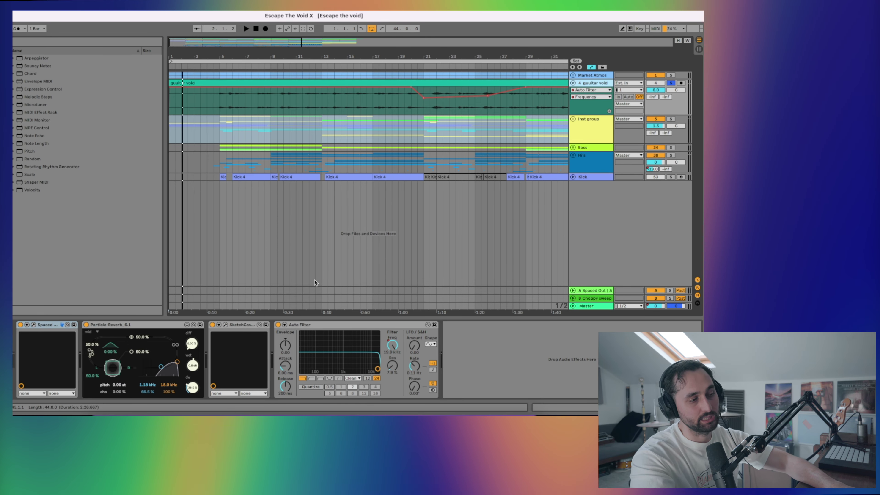
{"action": "right_click", "coordinate": [399, 342]}
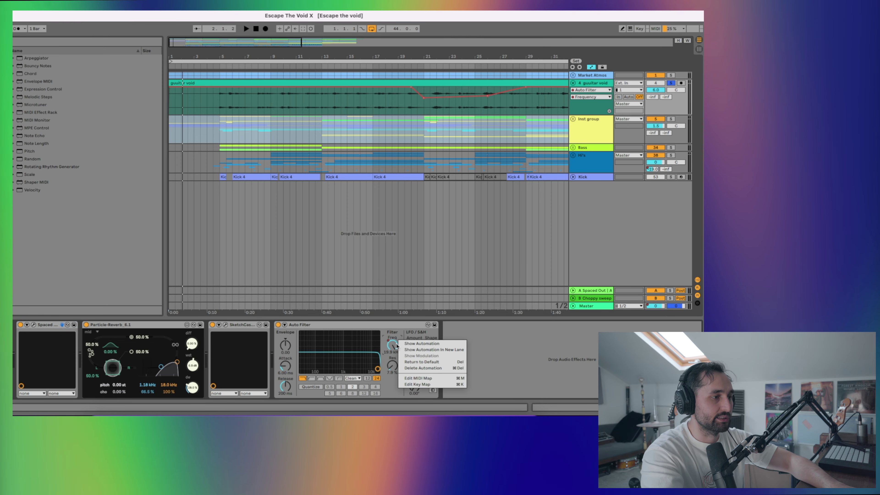
Step: Play the guitar void filter sweep from about bar 19.5, then jump to bar 27
{"action": "left_click", "coordinate": [412, 100]}
{"action": "key", "text": "space"}
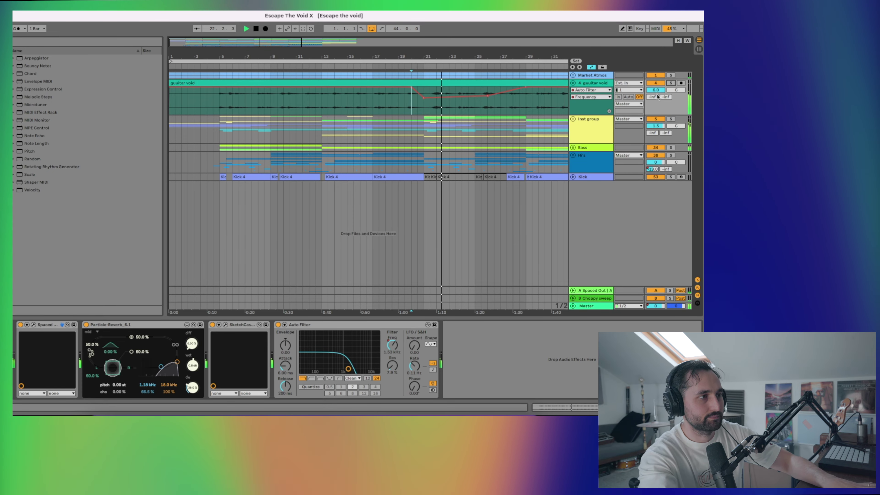
{"action": "left_click", "coordinate": [499, 108]}
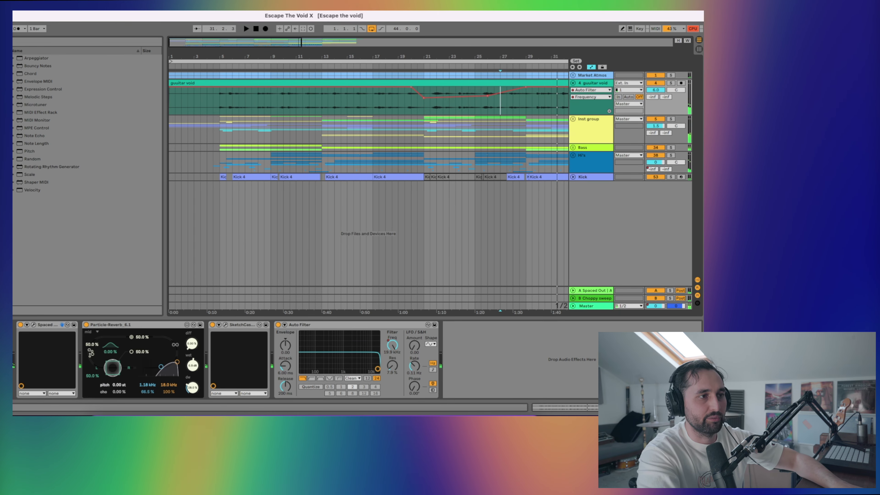
Step: Fold guitar void, select and unfold the Inst group, and play from bar 4
{"action": "left_click", "coordinate": [573, 83]}
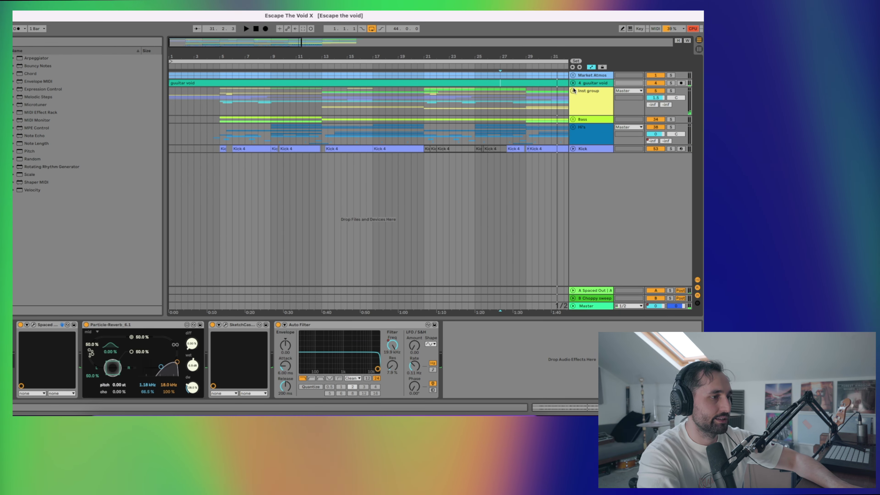
{"action": "left_click", "coordinate": [580, 92]}
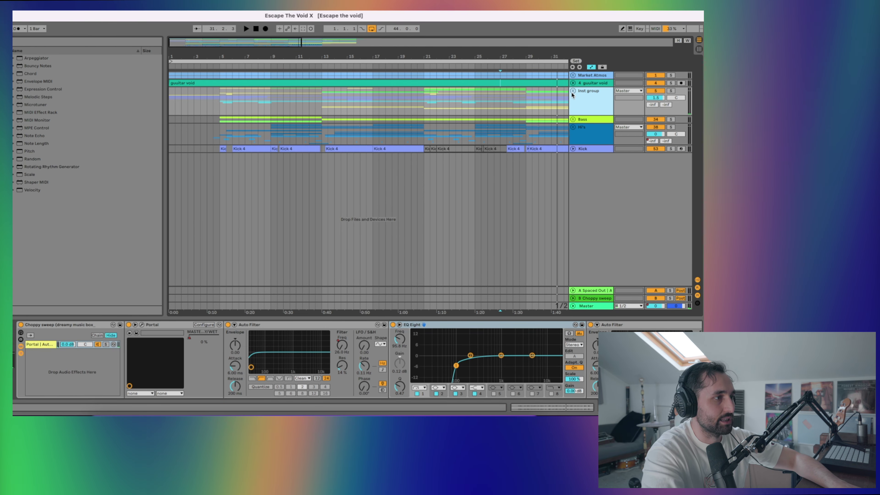
{"action": "left_click", "coordinate": [572, 91]}
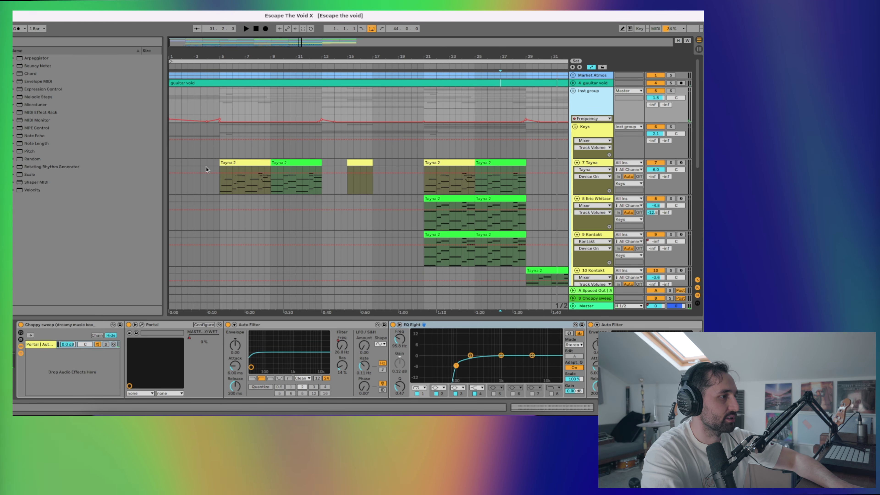
{"action": "right_click", "coordinate": [191, 338]}
{"action": "left_click", "coordinate": [209, 112]}
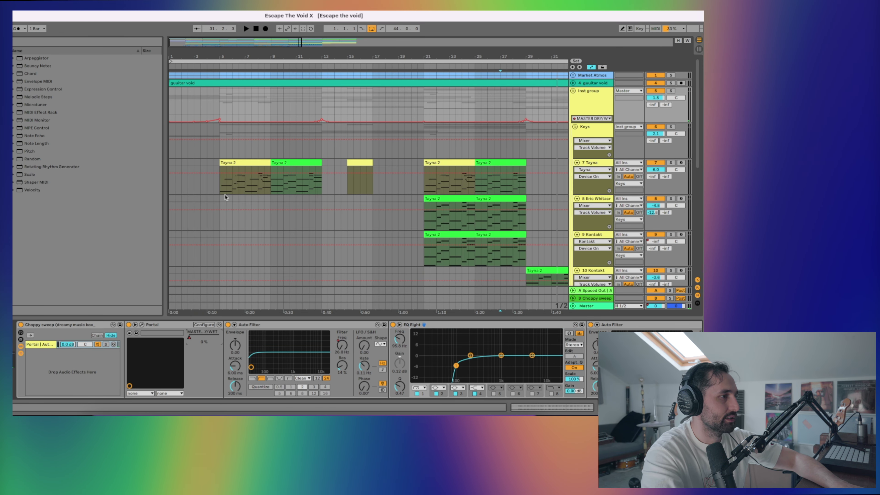
{"action": "key", "text": "space"}
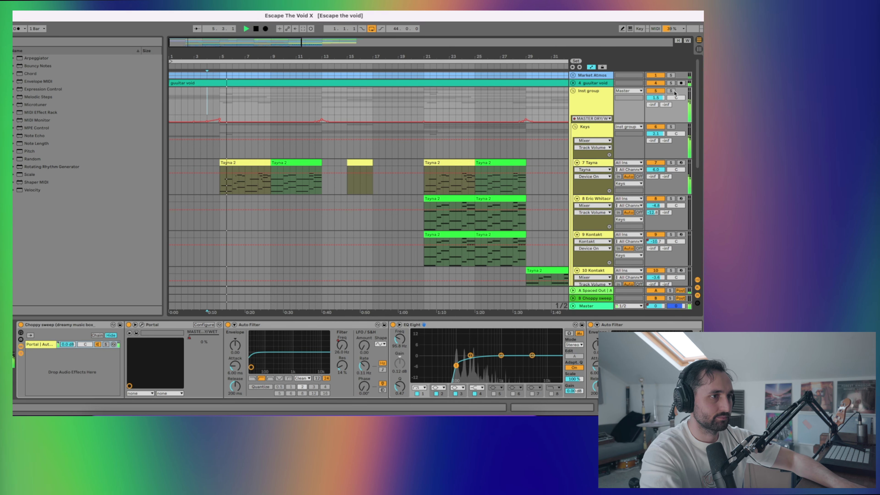
Step: Solo the Inst group, stop, and show its Auto Filter Frequency automation lane
{"action": "left_click", "coordinate": [672, 91]}
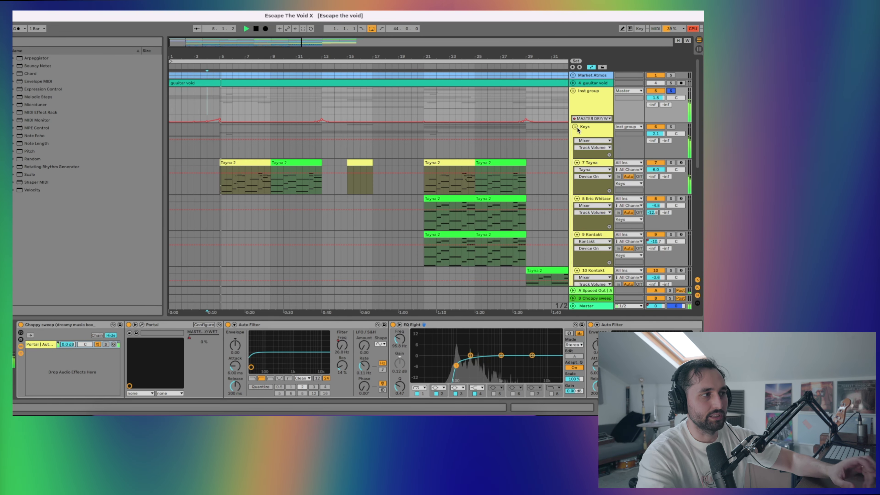
{"action": "key", "text": "space"}
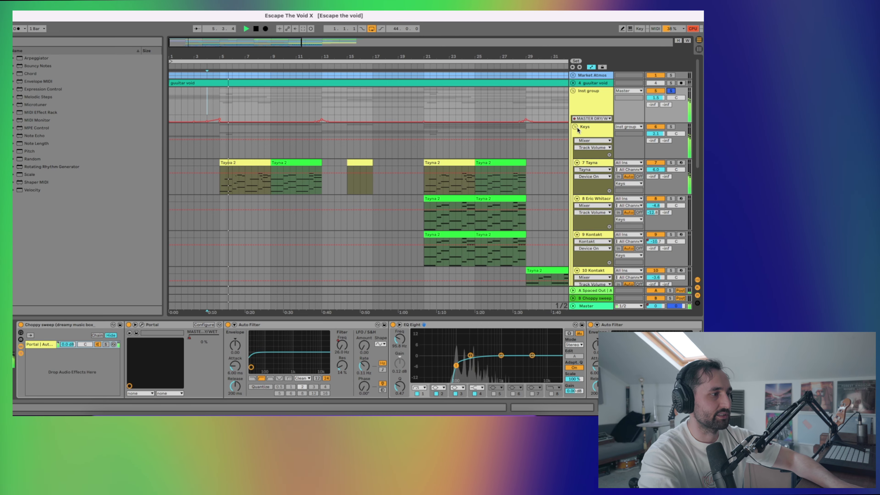
{"action": "right_click", "coordinate": [342, 345]}
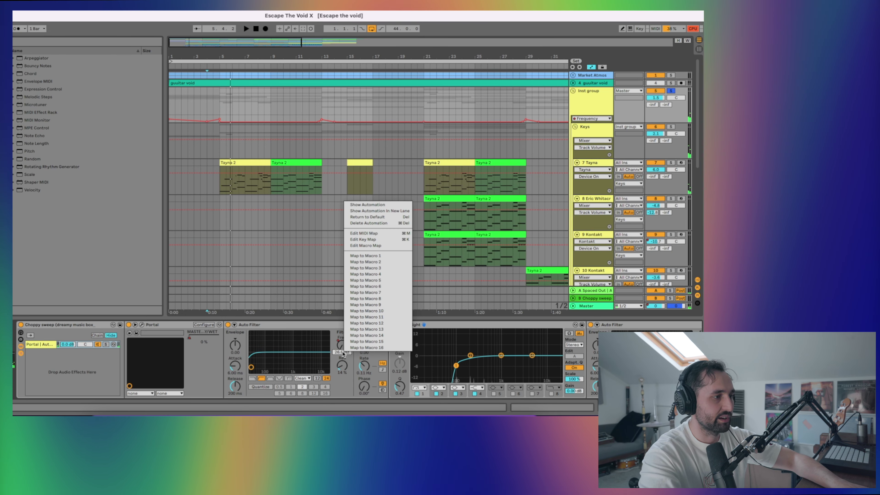
{"action": "left_click", "coordinate": [367, 205]}
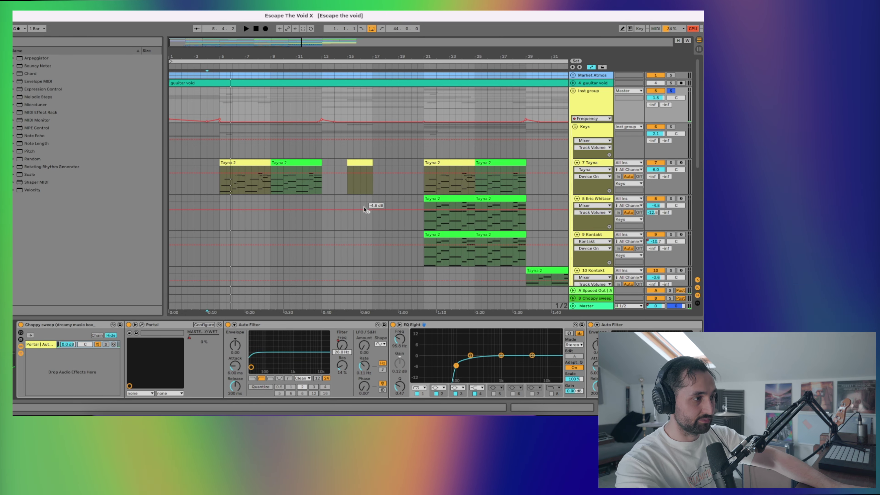
Step: Play the Inst group from bar 1, then set the start marker around bar 4
{"action": "left_click", "coordinate": [171, 109]}
{"action": "key", "text": "space"}
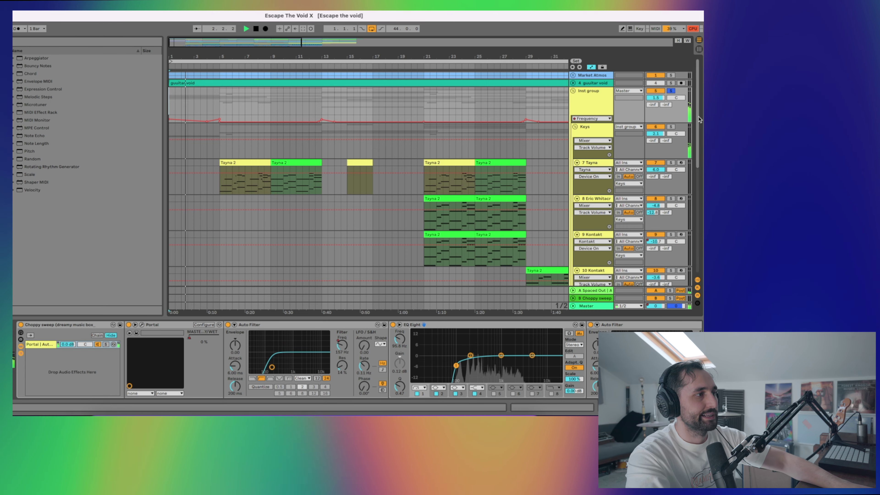
{"action": "key", "text": "space"}
{"action": "left_click", "coordinate": [207, 111]}
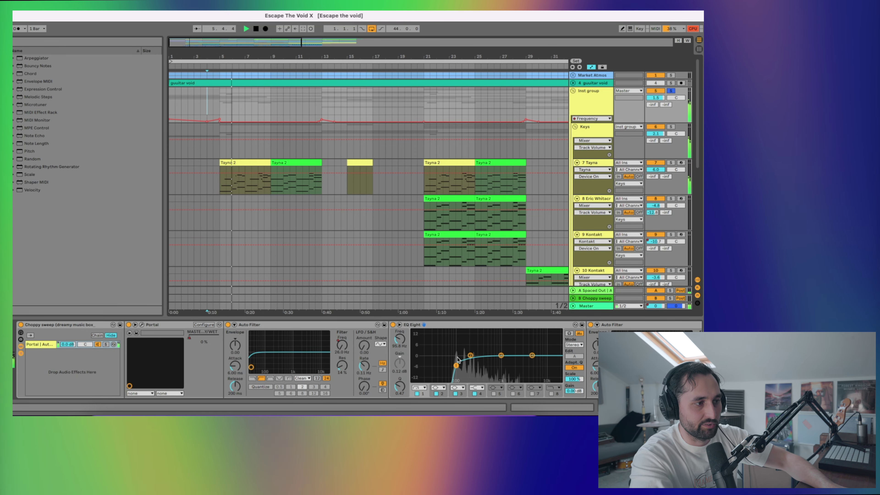
{"action": "scroll", "coordinate": [468, 358], "scroll_direction": "right", "scroll_amount": 5}
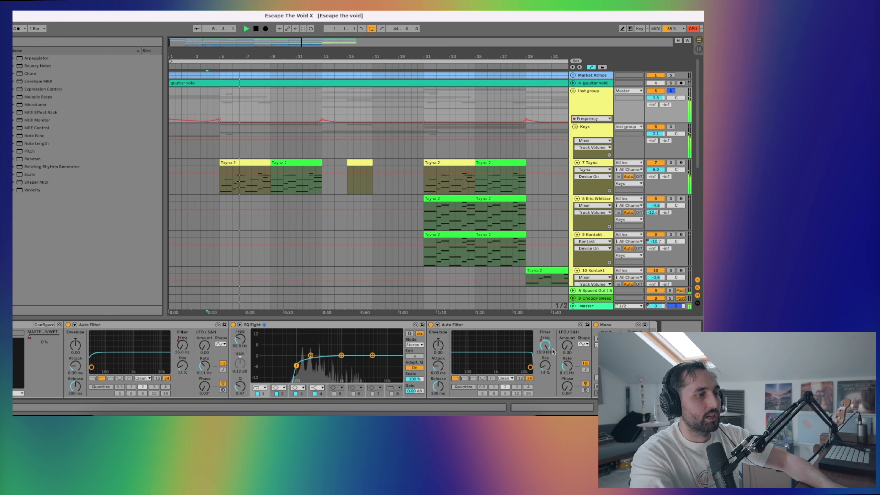
Step: Inspect the Auto Filter frequency options and move the playback start to bar 28
{"action": "right_click", "coordinate": [545, 345]}
{"action": "left_click", "coordinate": [580, 205]}
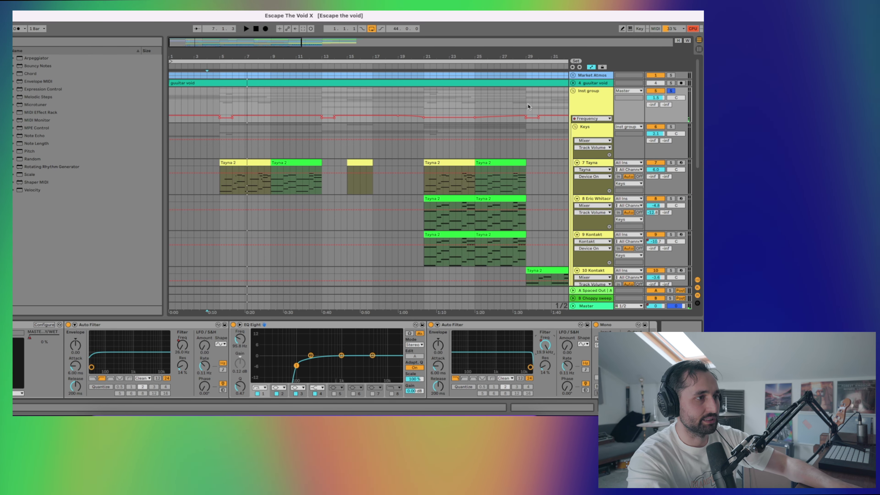
{"action": "left_click", "coordinate": [519, 103]}
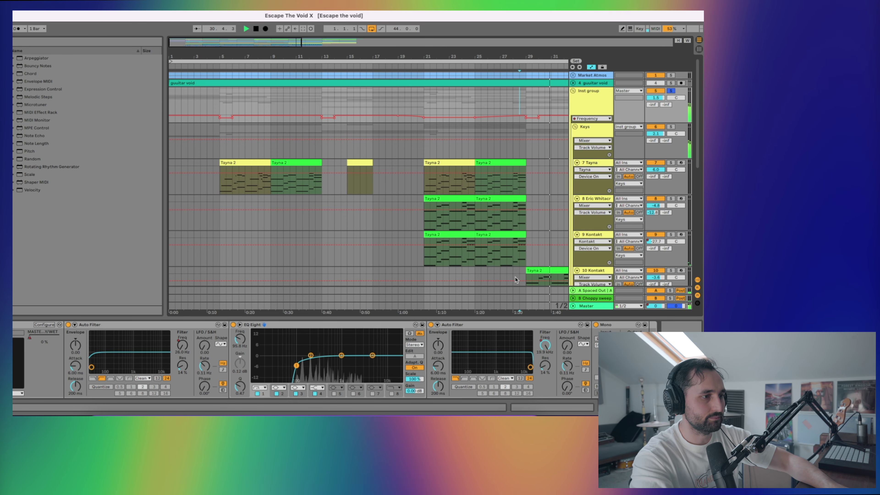
{"action": "right_click", "coordinate": [545, 355]}
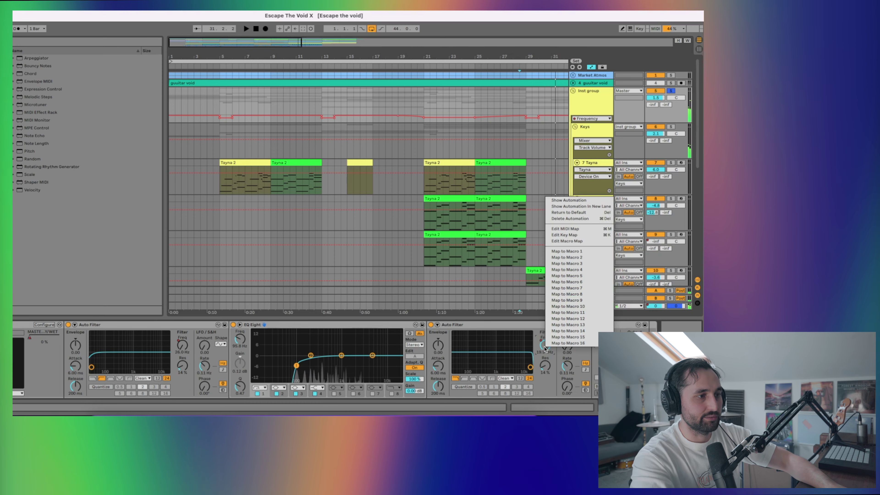
{"action": "left_click", "coordinate": [563, 192]}
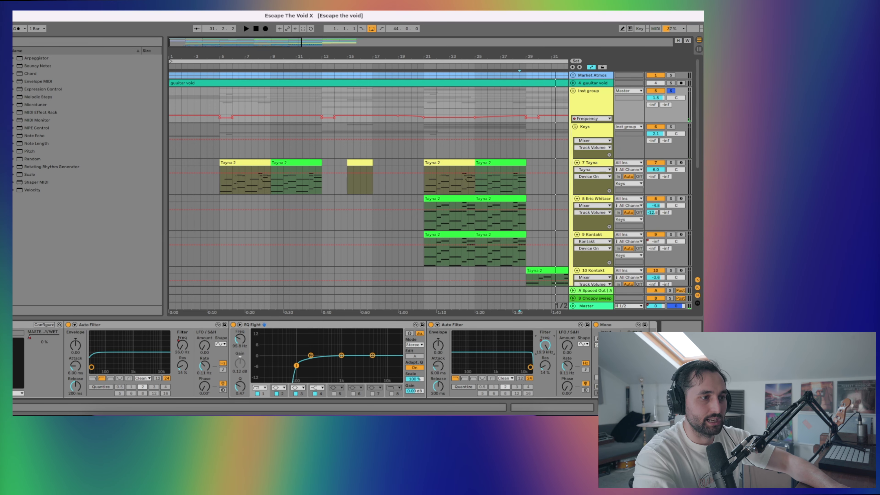
Step: Show the Mono device's Stereo Width automation, lower it around bar 29, and audition from bar 29
{"action": "right_click", "coordinate": [617, 326]}
{"action": "left_click", "coordinate": [641, 216]}
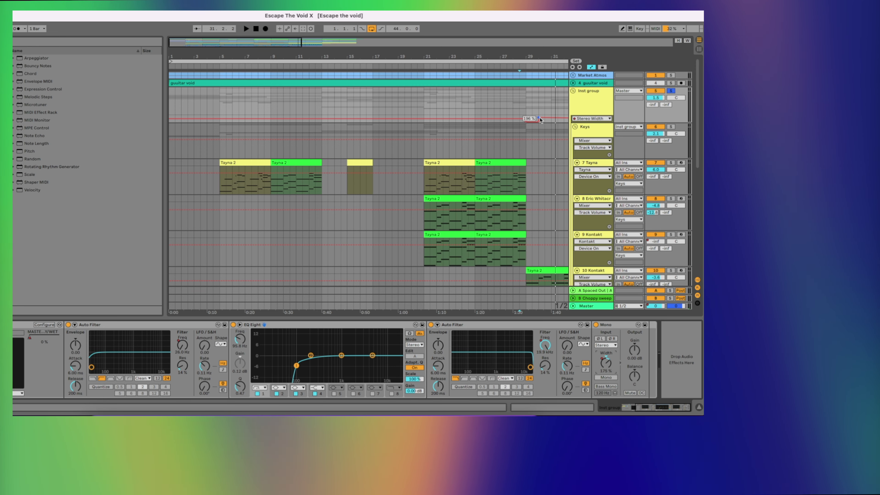
{"action": "left_click_drag", "start_coordinate": [538, 124], "coordinate": [551, 129]}
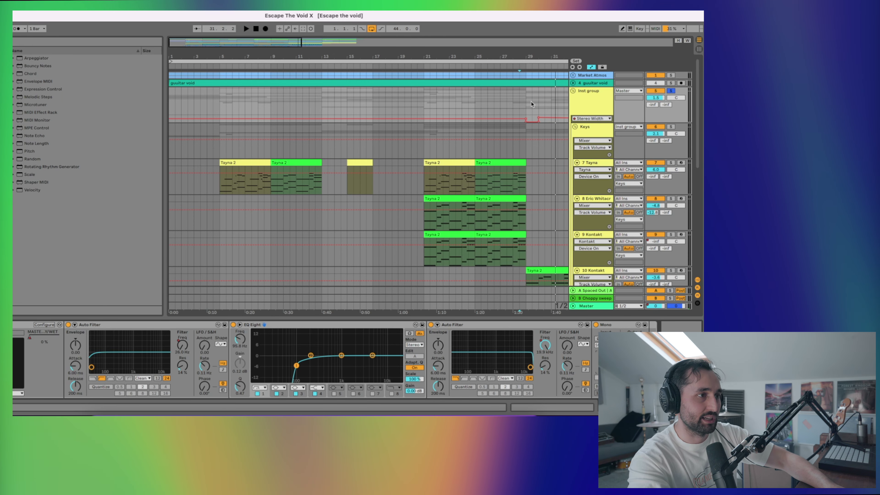
{"action": "left_click", "coordinate": [528, 106]}
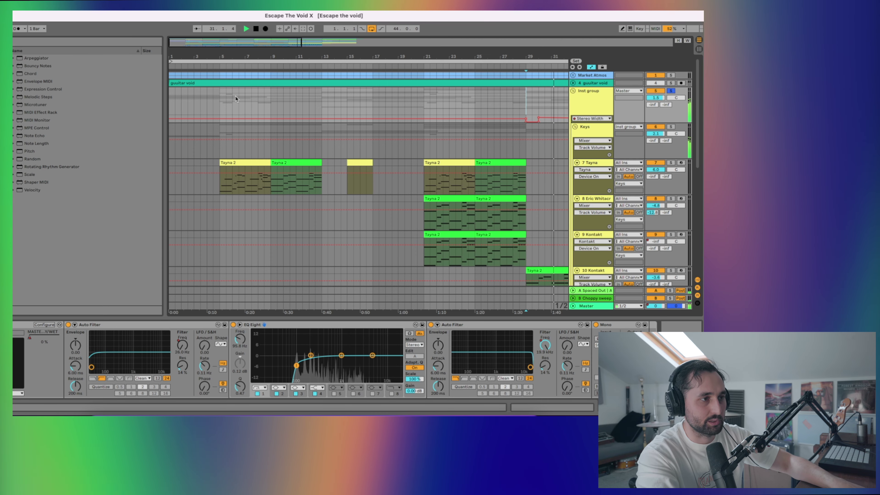
{"action": "key", "text": "space"}
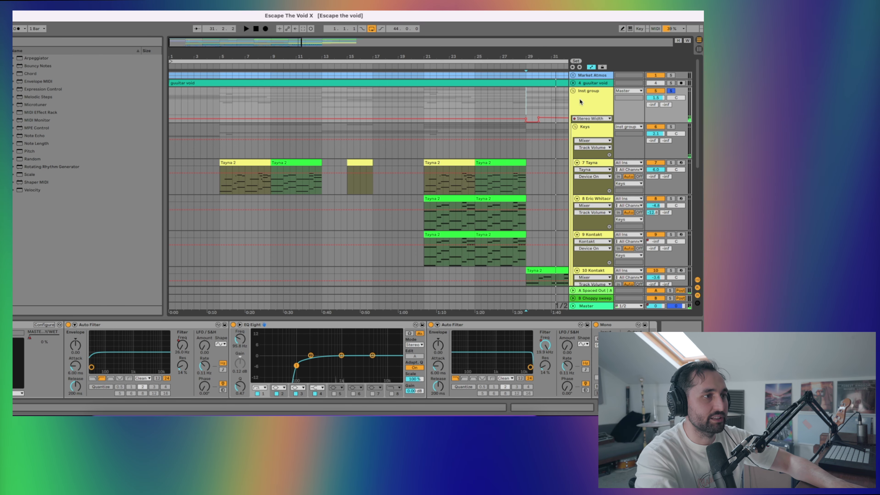
Step: Play from bar 29, inspect the Spaced Out and Choppy sweep returns, and select 9 Kontakt's Tayna 2 clip
{"action": "left_click", "coordinate": [665, 290]}
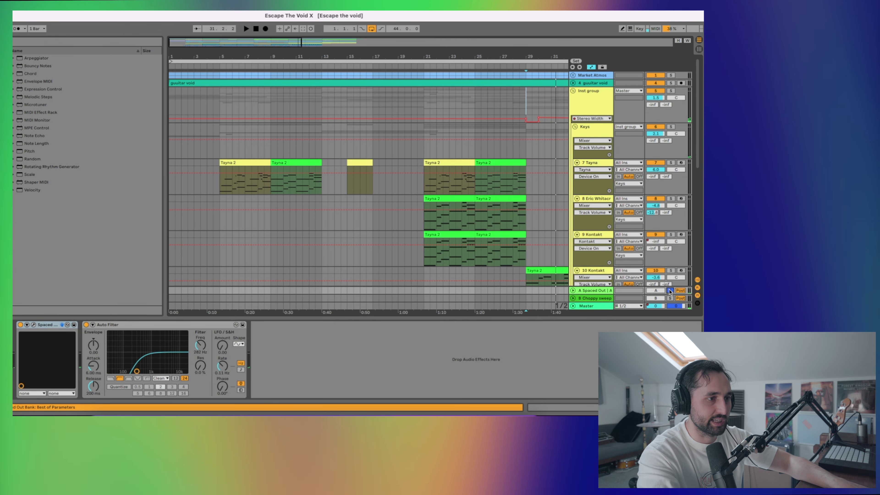
{"action": "key", "text": "space"}
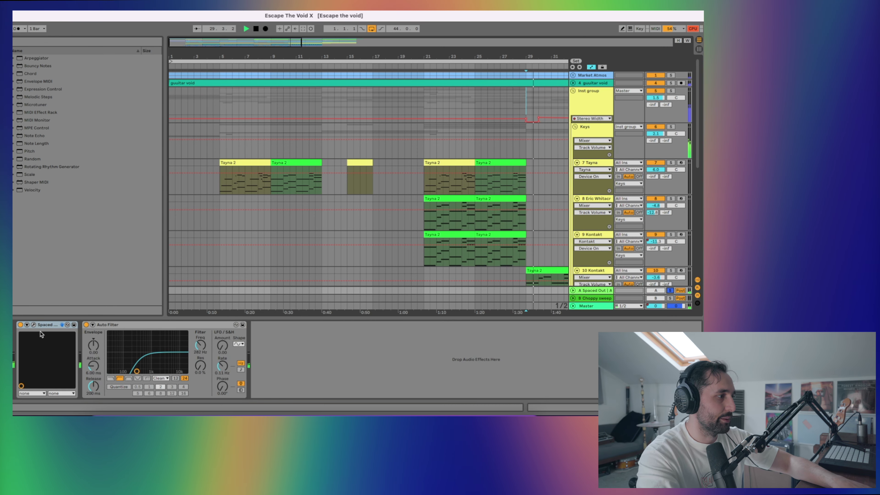
{"action": "left_click", "coordinate": [34, 324]}
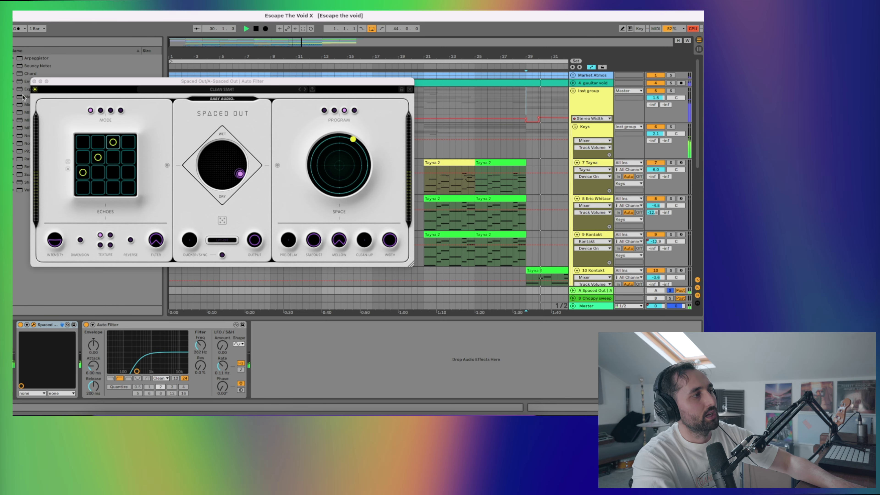
{"action": "left_click", "coordinate": [34, 82]}
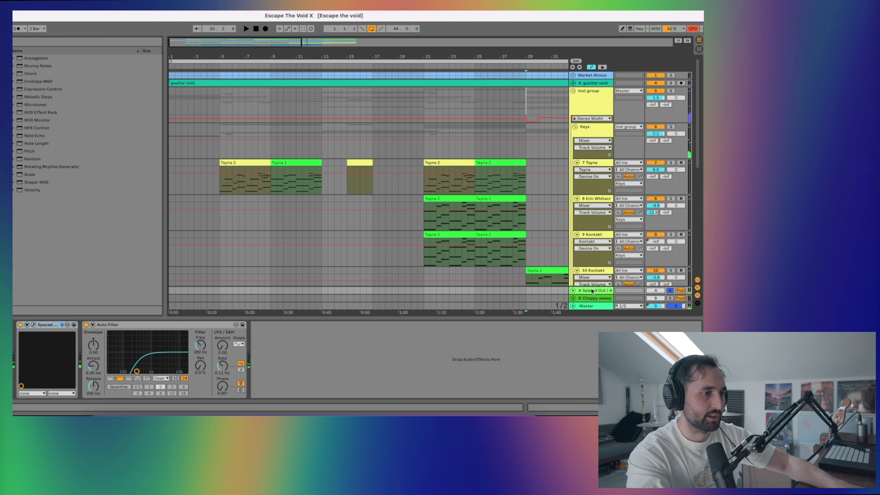
{"action": "left_click", "coordinate": [596, 299]}
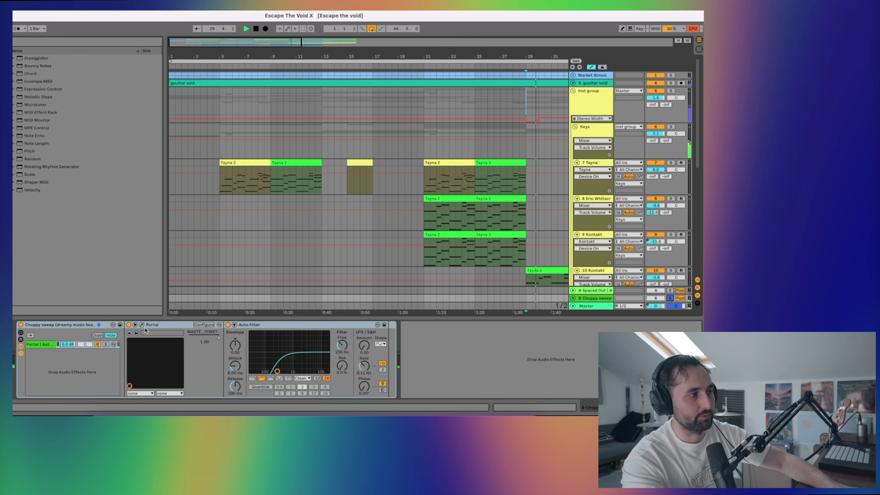
{"action": "left_click", "coordinate": [438, 235]}
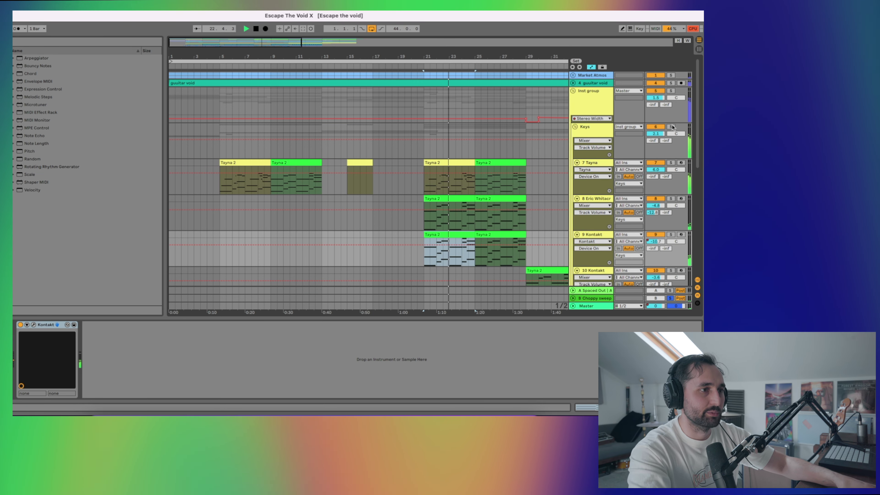
Step: Solo the Keys group and play from bar 5, selecting track 7's Tayna 2 clip at bar 21
{"action": "left_click", "coordinate": [672, 127]}
{"action": "left_click", "coordinate": [575, 126]}
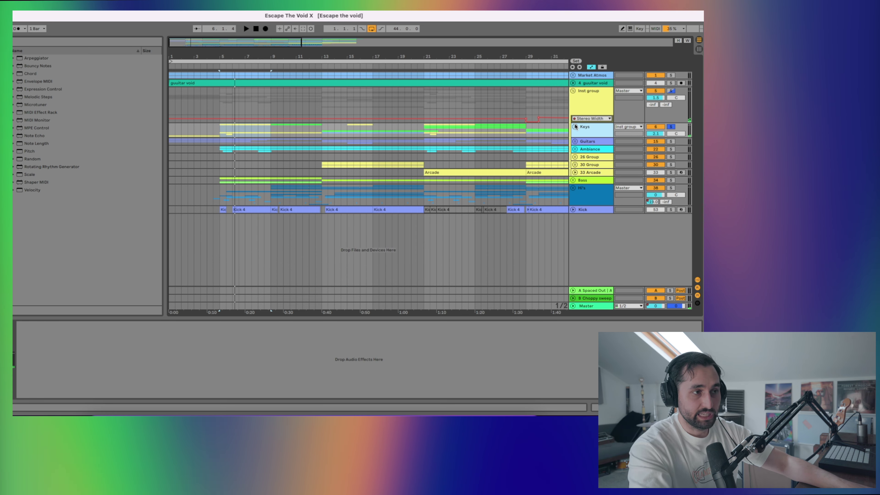
{"action": "left_click", "coordinate": [575, 126]}
{"action": "key", "text": "space"}
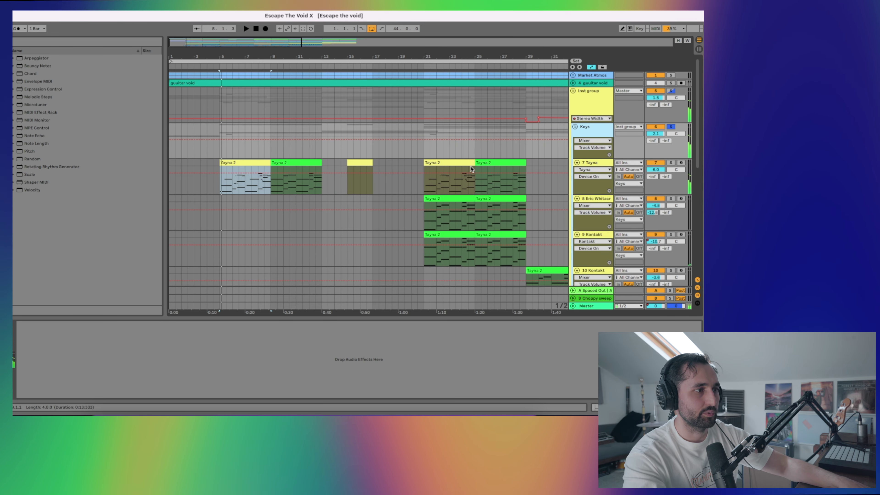
{"action": "left_click", "coordinate": [471, 169]}
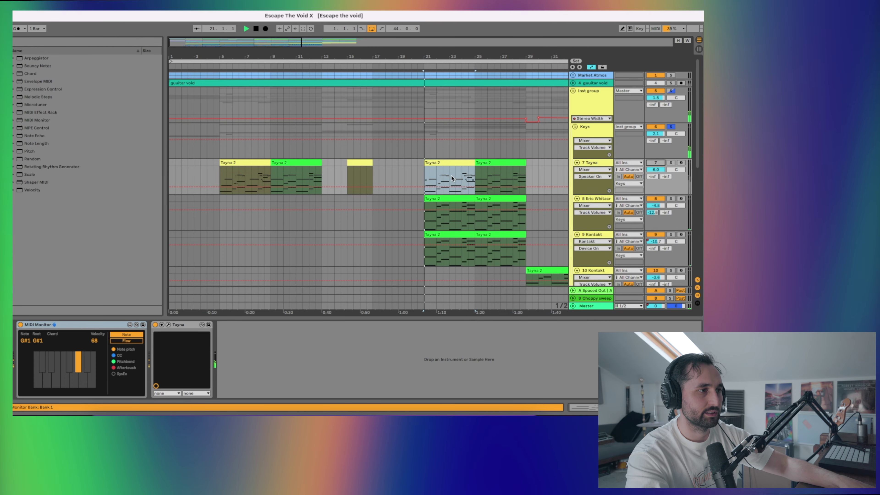
{"action": "key", "text": "space"}
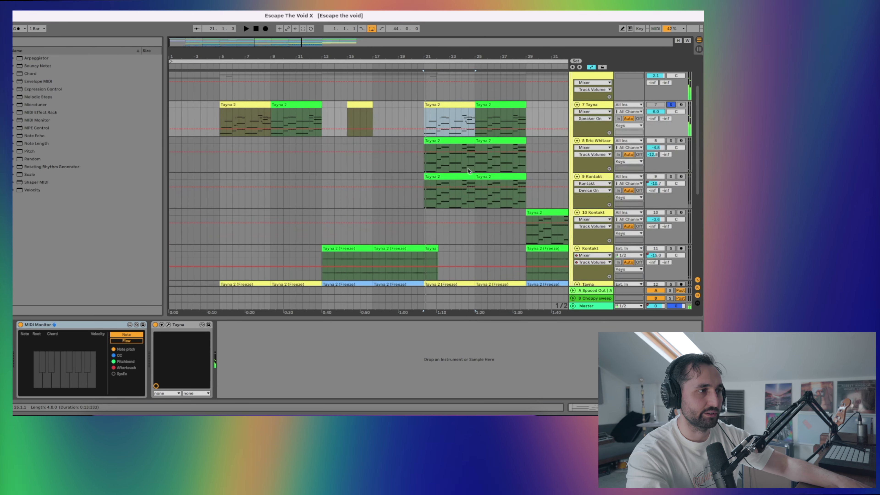
Step: Solo the frozen Tayna track during playback and select bars 17–21 on the Kontakt track
{"action": "scroll", "coordinate": [446, 193], "scroll_direction": "down", "scroll_amount": 5}
{"action": "left_click", "coordinate": [446, 193]}
{"action": "key", "text": "space"}
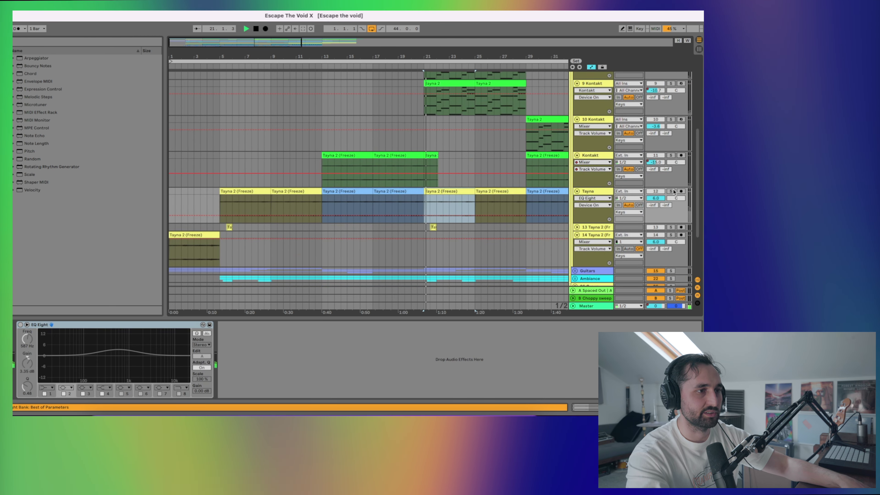
{"action": "left_click", "coordinate": [672, 191]}
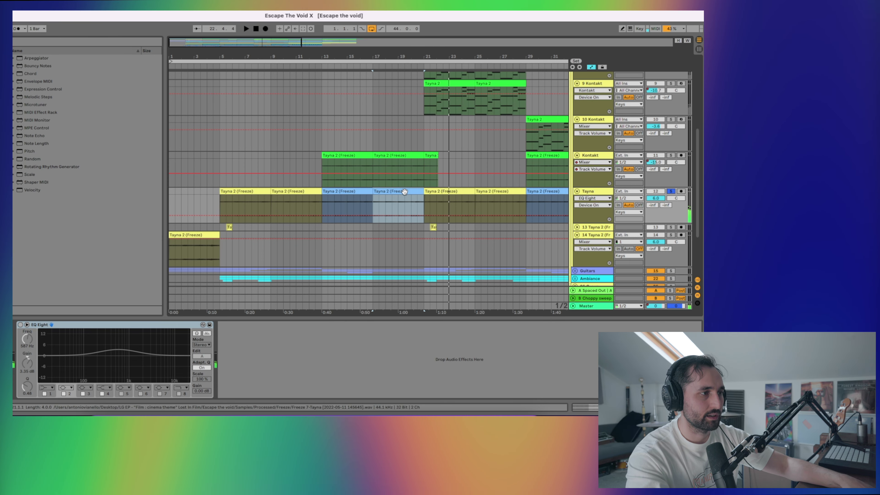
{"action": "left_click_drag", "start_coordinate": [404, 192], "coordinate": [398, 153]}
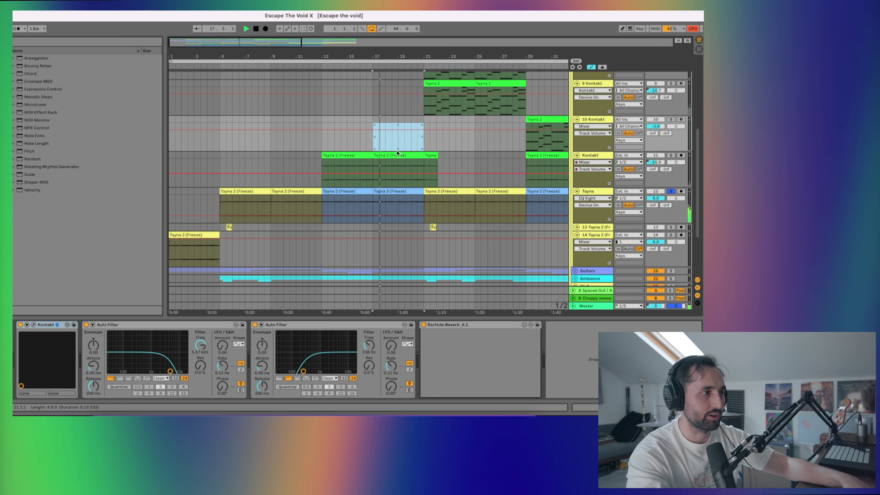
{"action": "key", "text": "Down"}
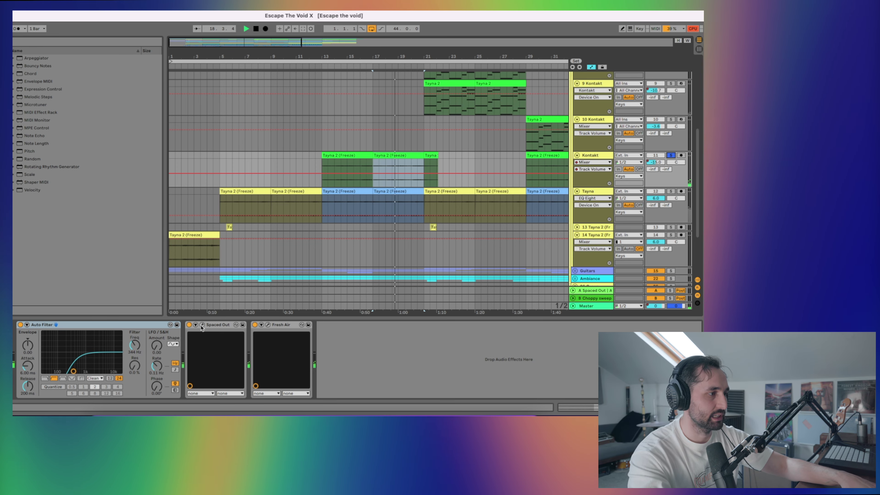
Step: Select and solo the 8 Eric Whitacre track
{"action": "scroll", "coordinate": [533, 136], "scroll_direction": "up", "scroll_amount": 8}
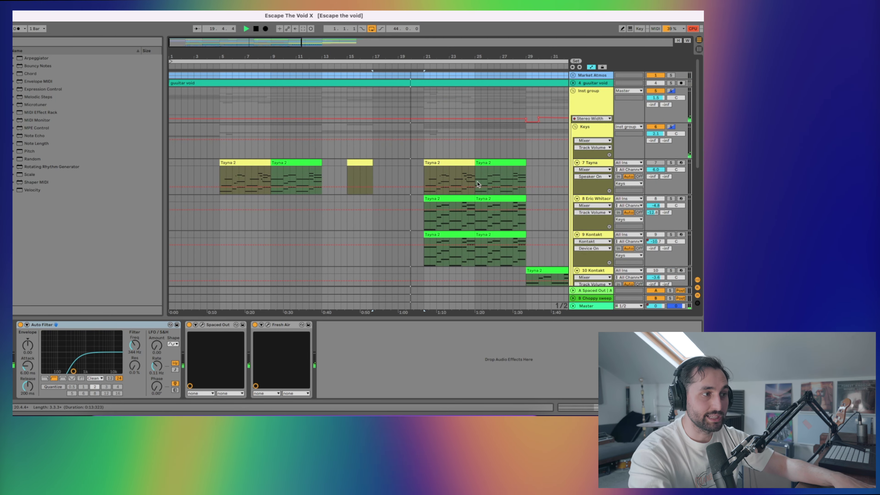
{"action": "left_click", "coordinate": [485, 200]}
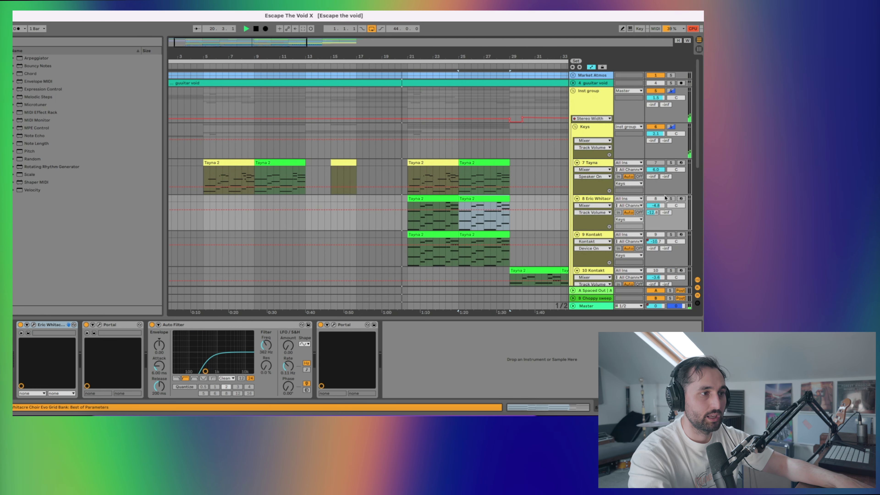
{"action": "left_click", "coordinate": [670, 198]}
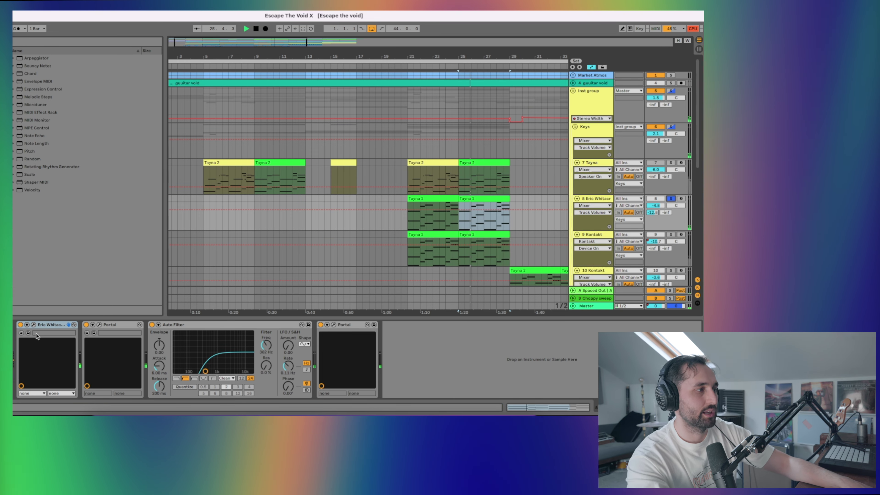
Step: Review the Eric Whitacre Choir's Soprano: Dynamic Movements preset in its window, then stop playback
{"action": "left_click", "coordinate": [33, 325]}
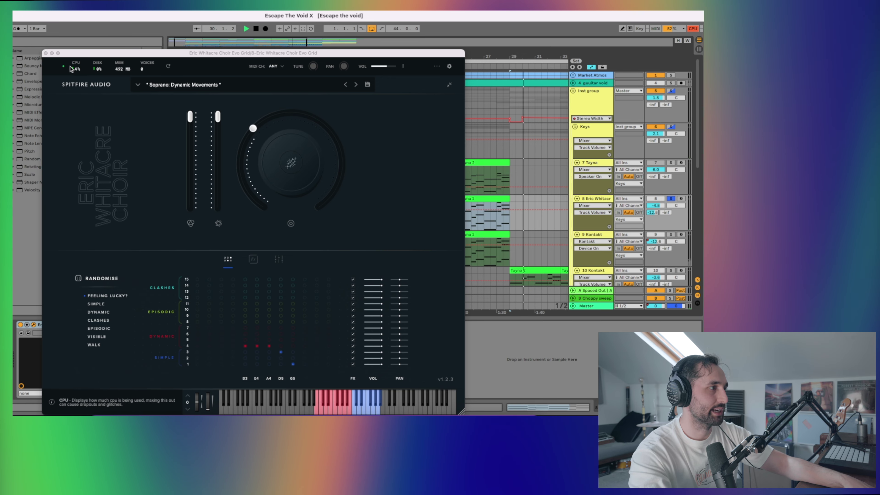
{"action": "left_click", "coordinate": [45, 52]}
{"action": "key", "text": "space"}
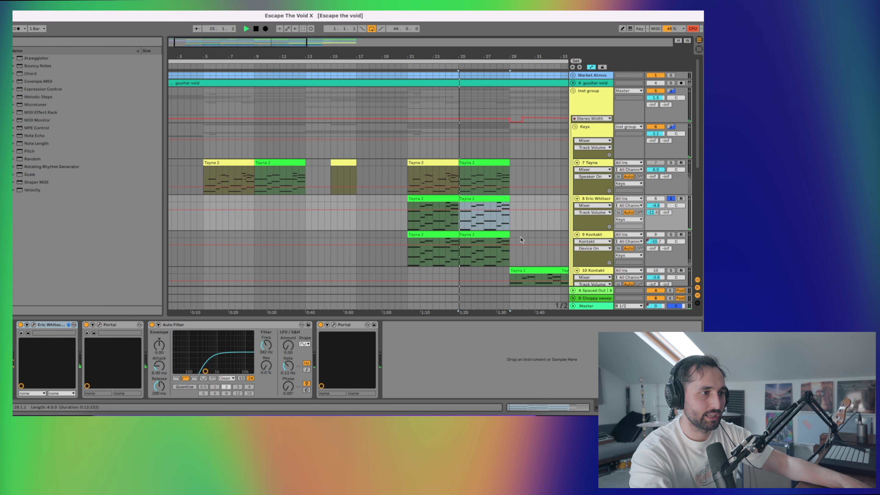
Step: Play and reduce the 9 Kontakt 09 Interior Space instrument's Width to 61.5 %
{"action": "left_click", "coordinate": [433, 249]}
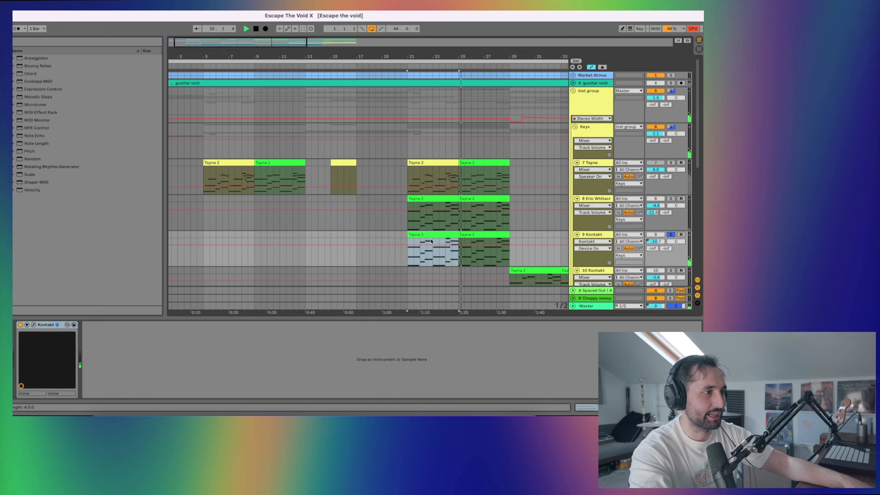
{"action": "key", "text": "space"}
{"action": "left_click", "coordinate": [34, 325]}
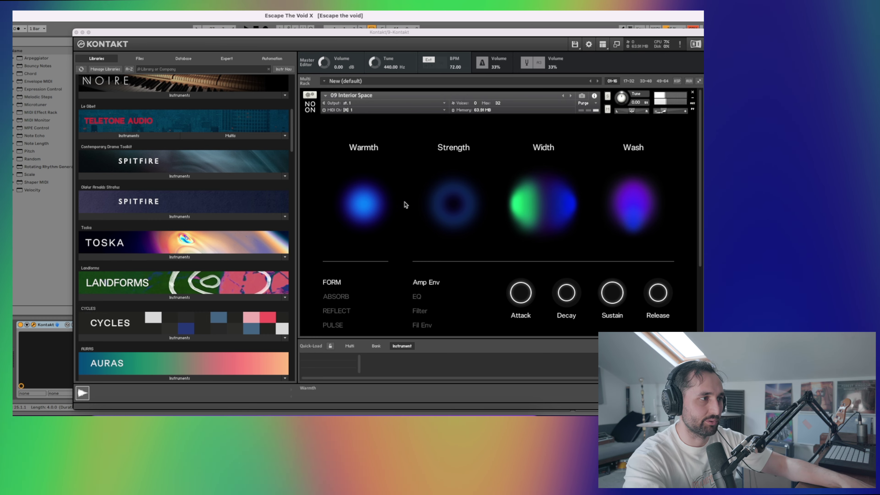
{"action": "left_click_drag", "start_coordinate": [551, 197], "coordinate": [560, 265]}
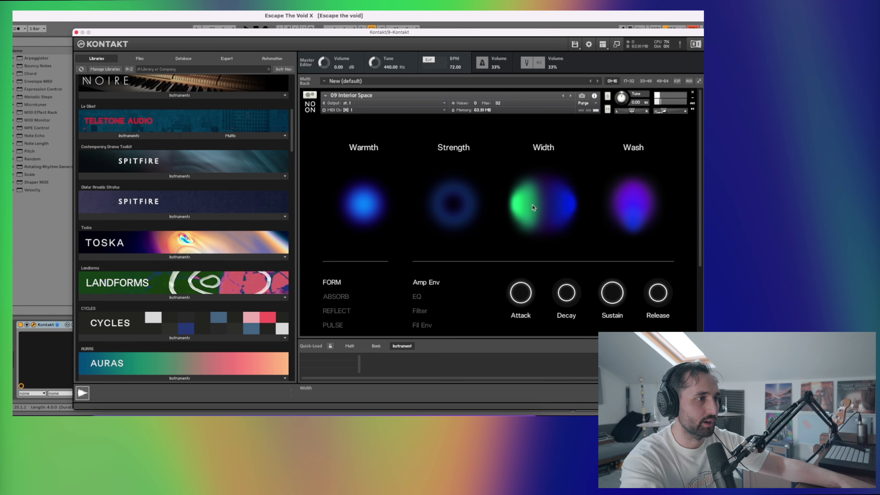
{"action": "left_click", "coordinate": [77, 33]}
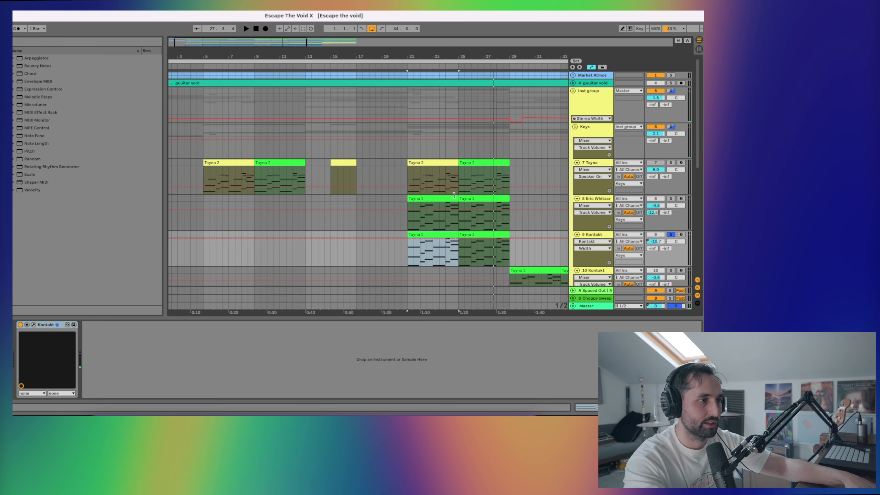
Step: Recheck track 9's Kontakt window, then open and close track 10's aether Kontakt window
{"action": "left_click", "coordinate": [440, 201]}
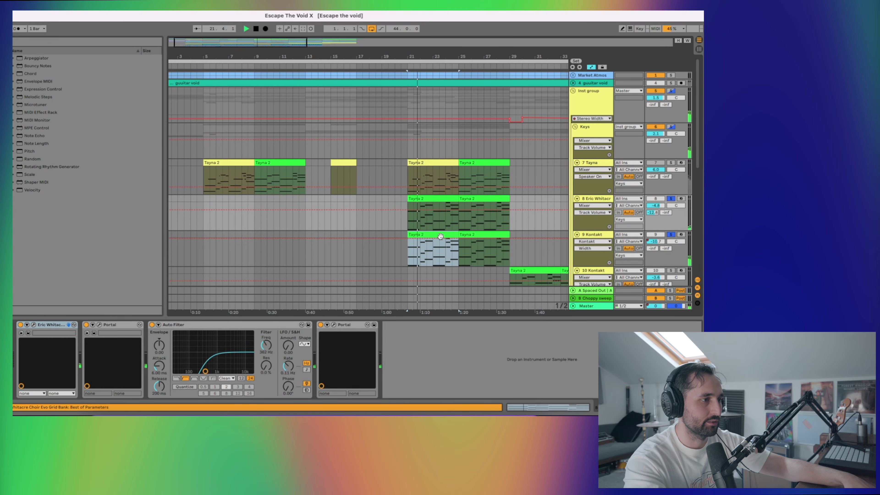
{"action": "left_click", "coordinate": [34, 325]}
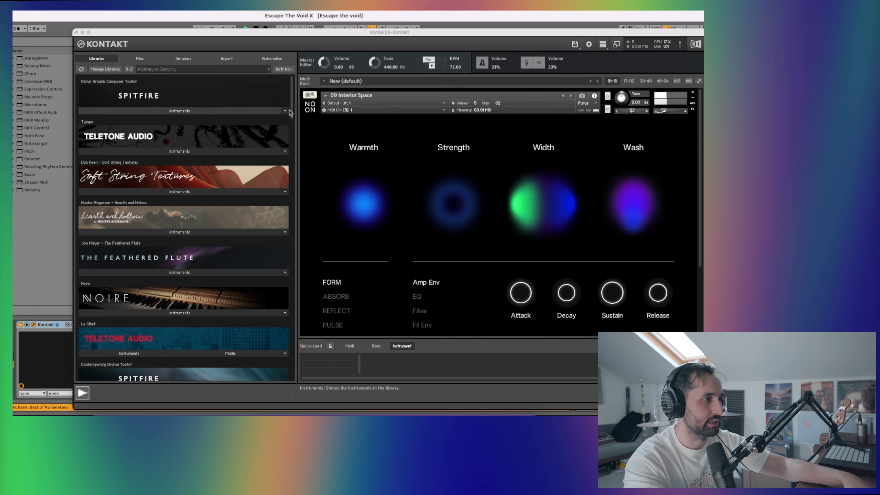
{"action": "left_click", "coordinate": [76, 32]}
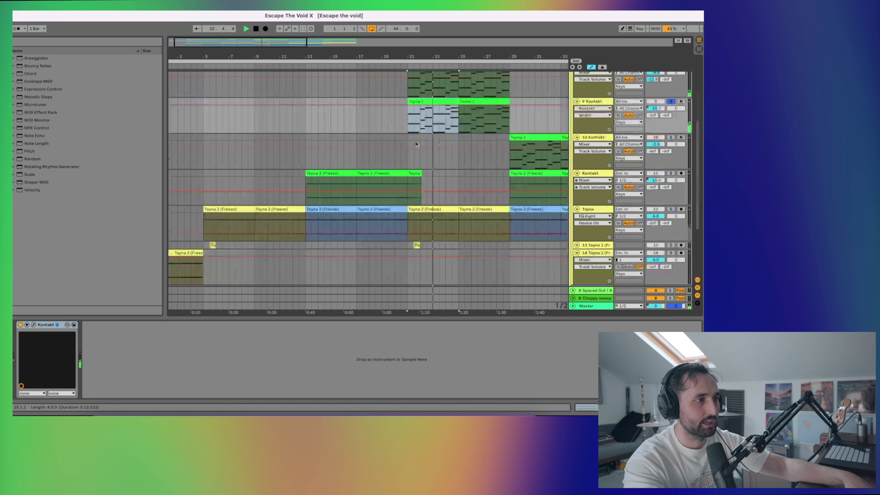
{"action": "left_click", "coordinate": [542, 136]}
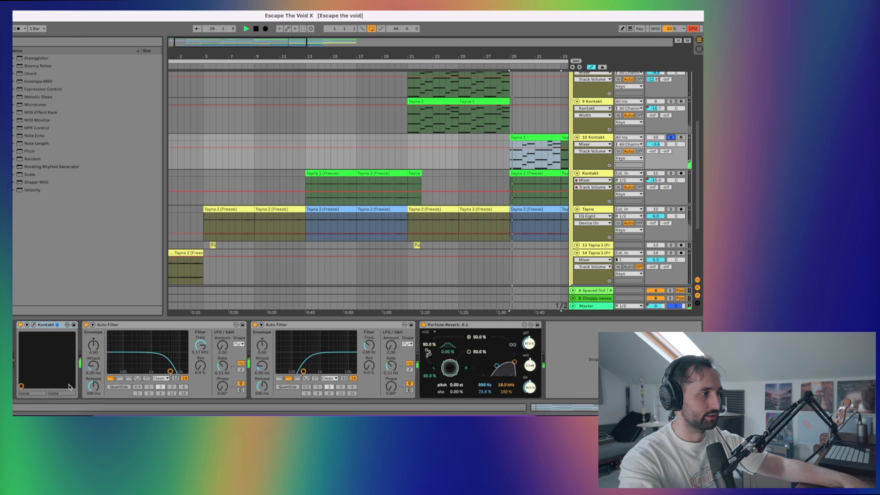
{"action": "left_click", "coordinate": [34, 325]}
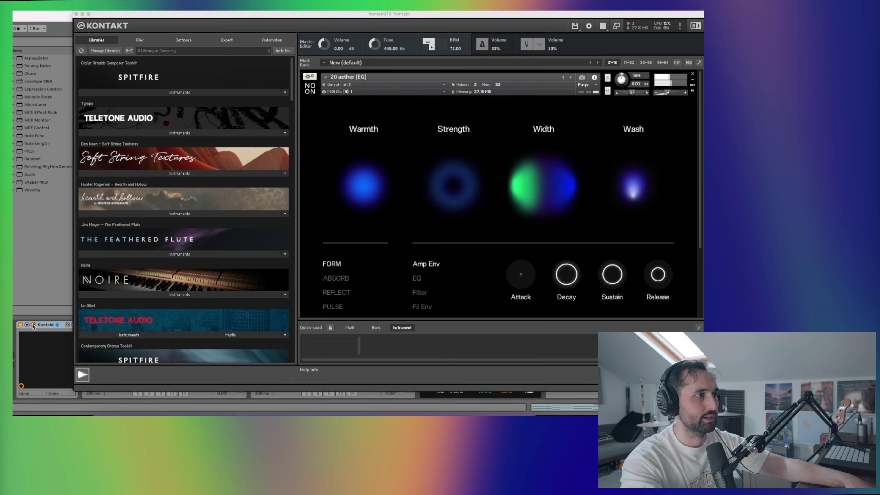
{"action": "left_click", "coordinate": [77, 15]}
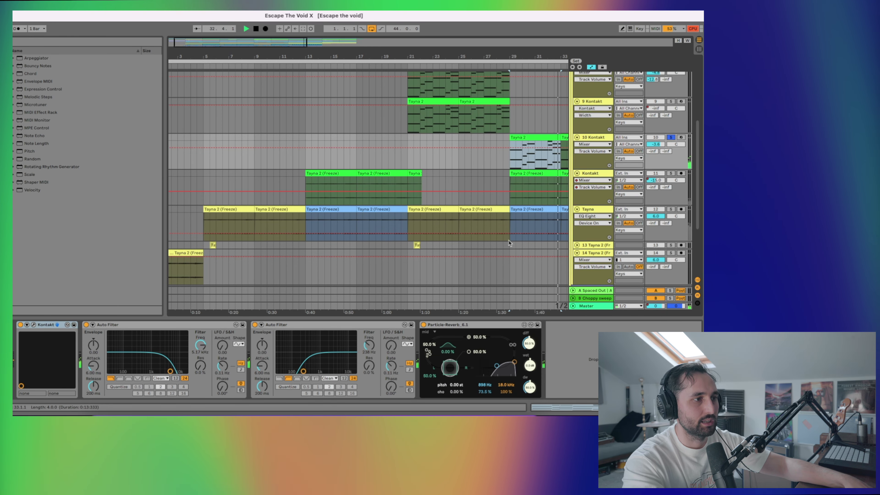
Step: Solo track 13's short frozen clip at bar 21 and audition it, then play the arrangement
{"action": "scroll", "coordinate": [466, 172], "scroll_direction": "down", "scroll_amount": 3}
{"action": "key", "text": "space"}
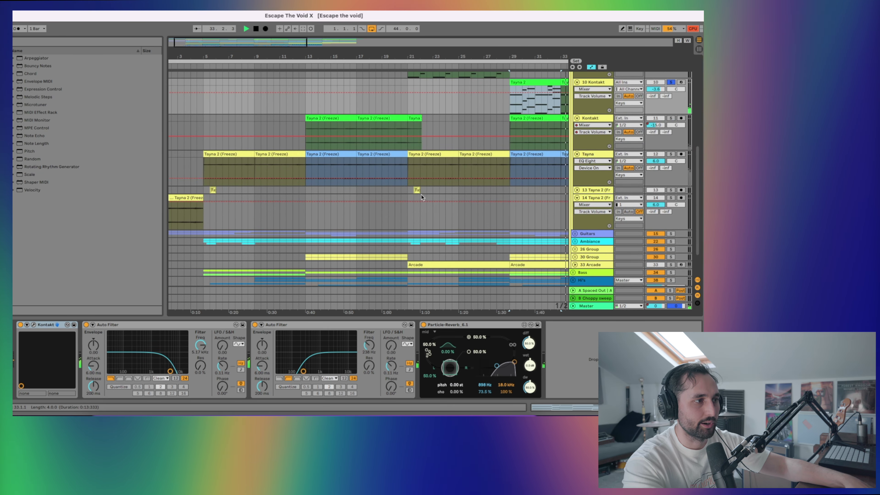
{"action": "left_click", "coordinate": [413, 191]}
{"action": "left_click", "coordinate": [670, 190]}
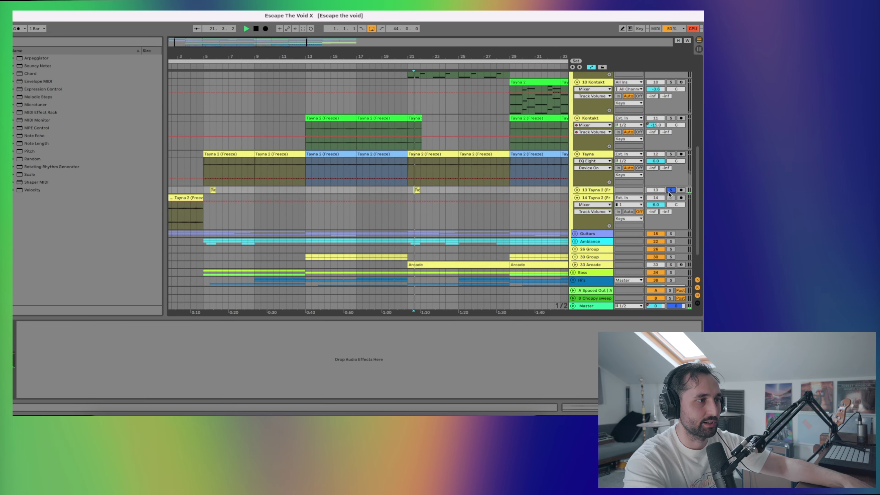
{"action": "key", "text": "space"}
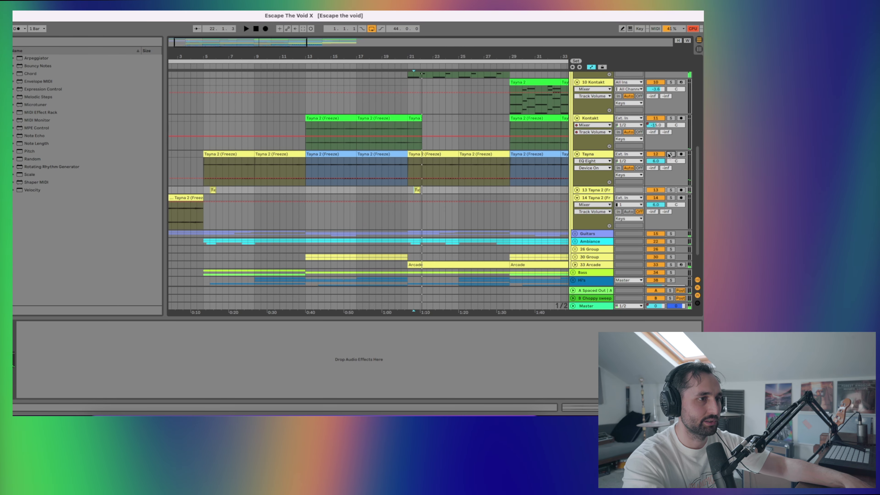
{"action": "key", "text": "space"}
{"action": "scroll", "coordinate": [672, 145], "scroll_direction": "up", "scroll_amount": 8}
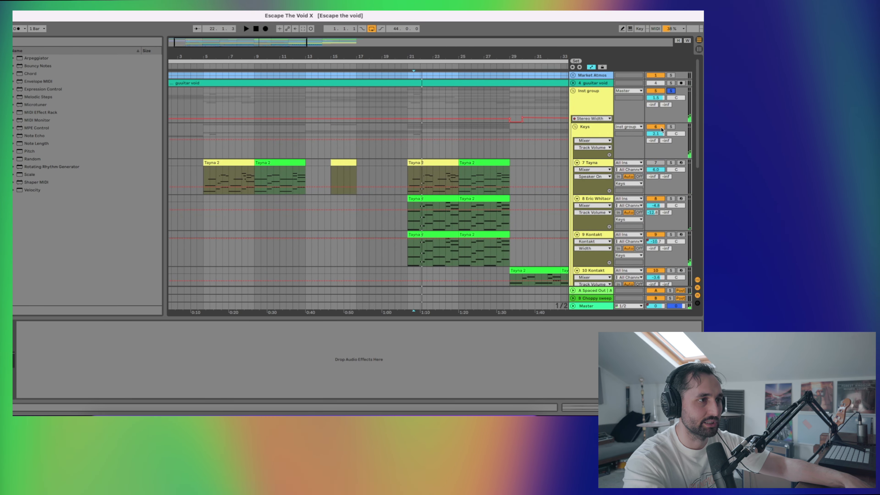
{"action": "key", "text": "space"}
{"action": "scroll", "coordinate": [665, 138], "scroll_direction": "down", "scroll_amount": 8}
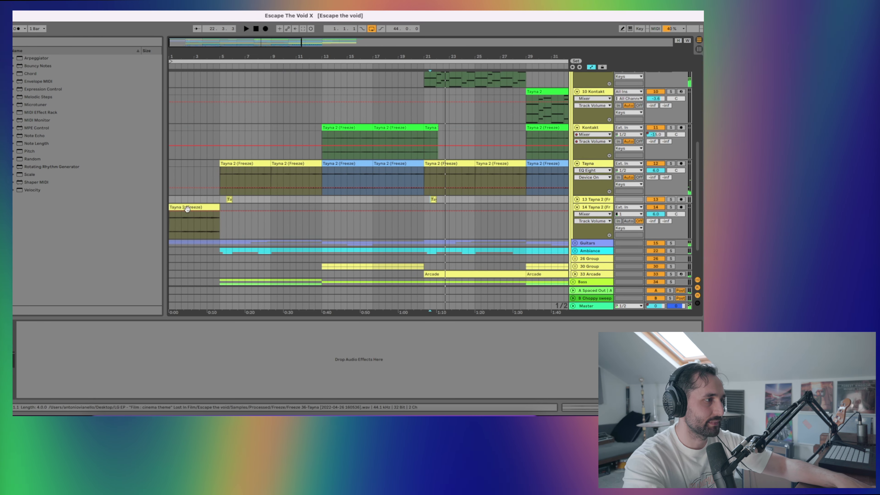
Step: Restart from the song's start, solo and unsolo track 14, then select the Tayna track and Keys group
{"action": "left_click", "coordinate": [374, 197]}
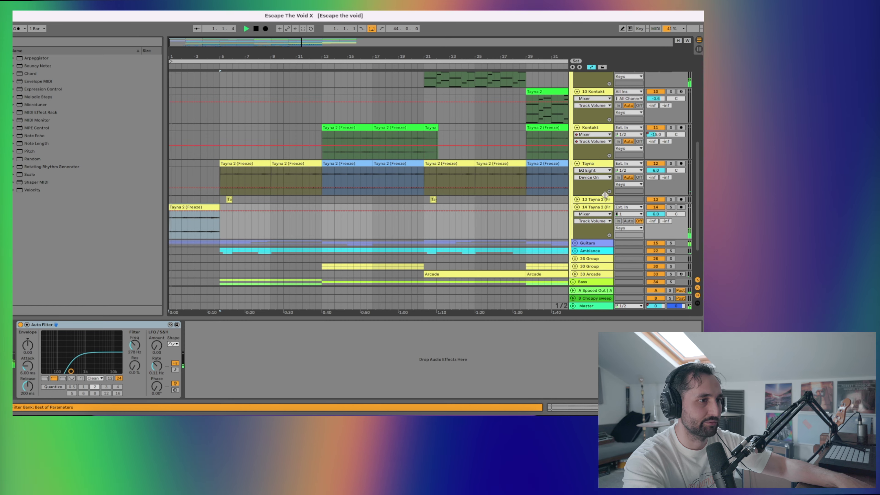
{"action": "left_click", "coordinate": [670, 207]}
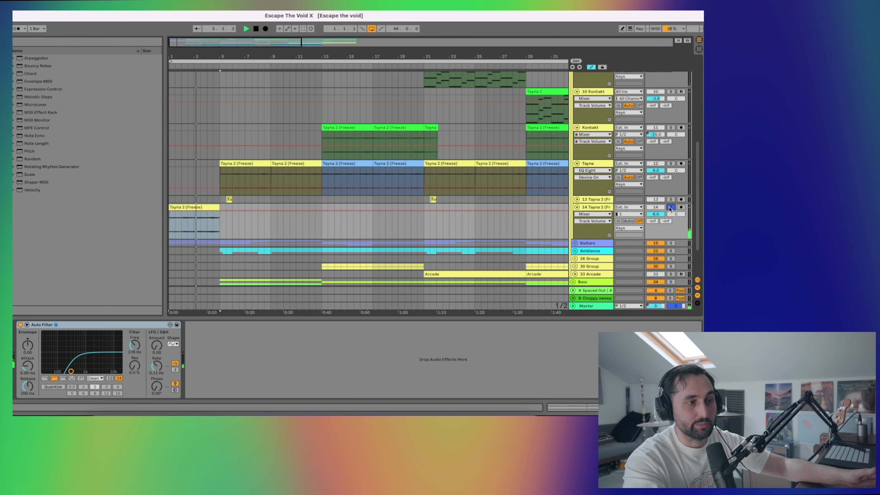
{"action": "left_click", "coordinate": [671, 207]}
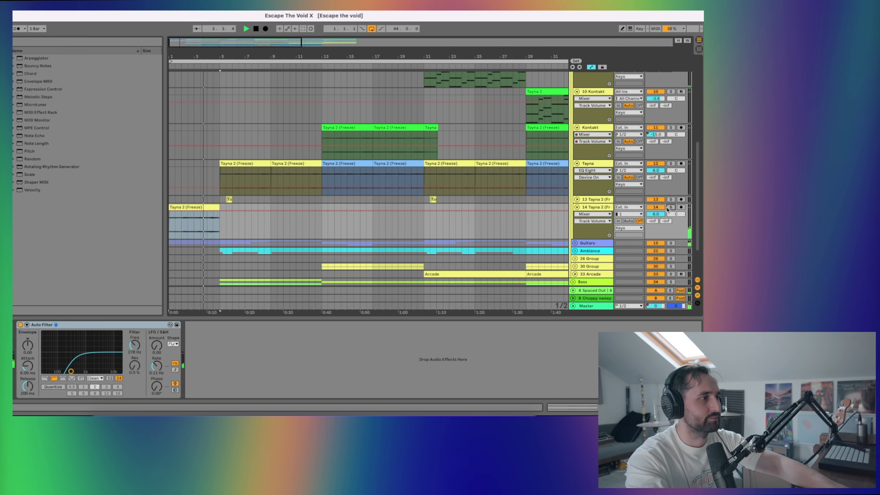
{"action": "left_click", "coordinate": [214, 170]}
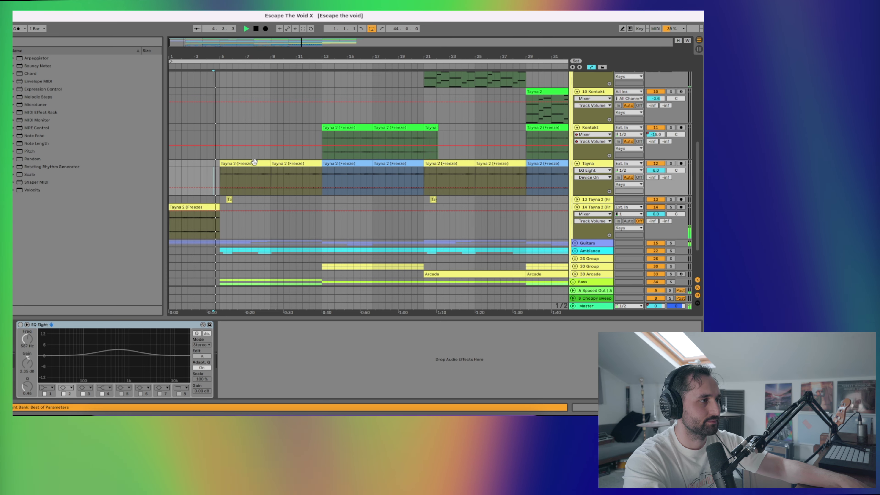
{"action": "scroll", "coordinate": [577, 139], "scroll_direction": "up", "scroll_amount": 5}
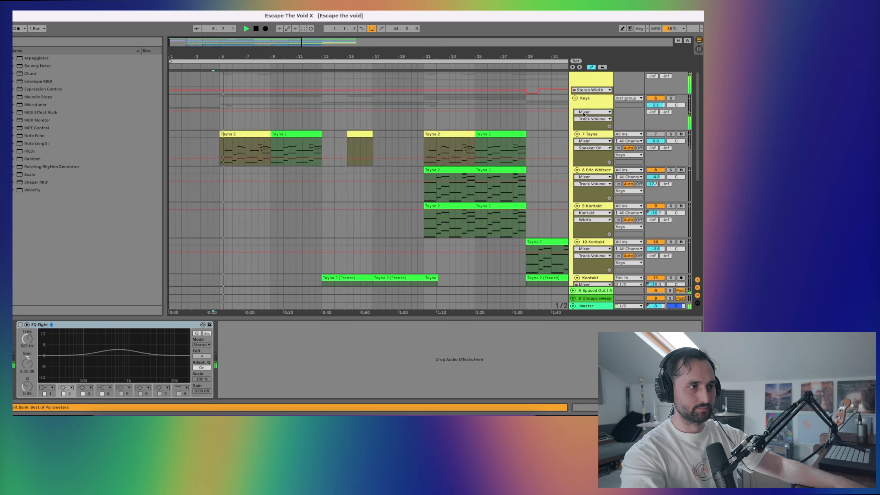
{"action": "left_click", "coordinate": [577, 97]}
{"action": "left_click", "coordinate": [575, 98]}
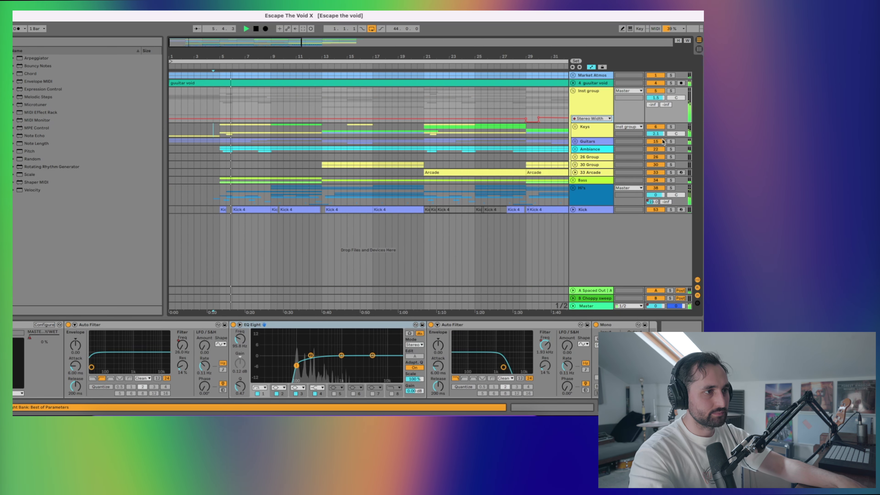
{"action": "left_click", "coordinate": [647, 144]}
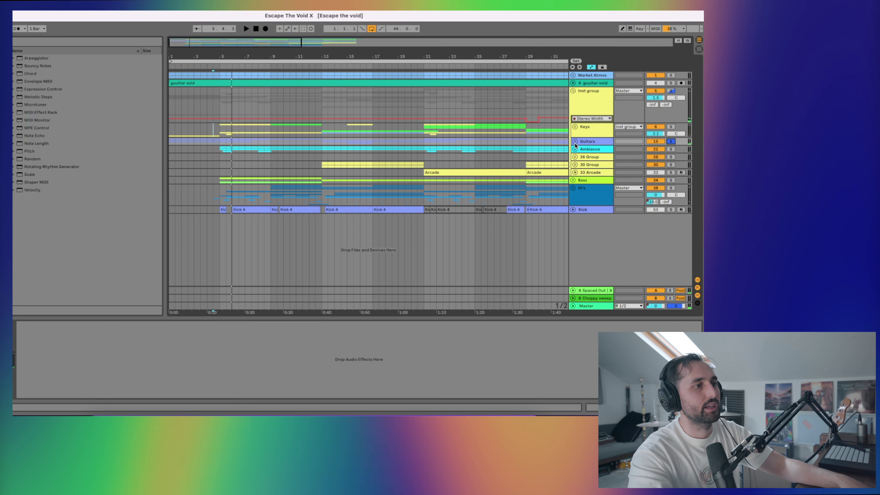
{"action": "left_click", "coordinate": [575, 142]}
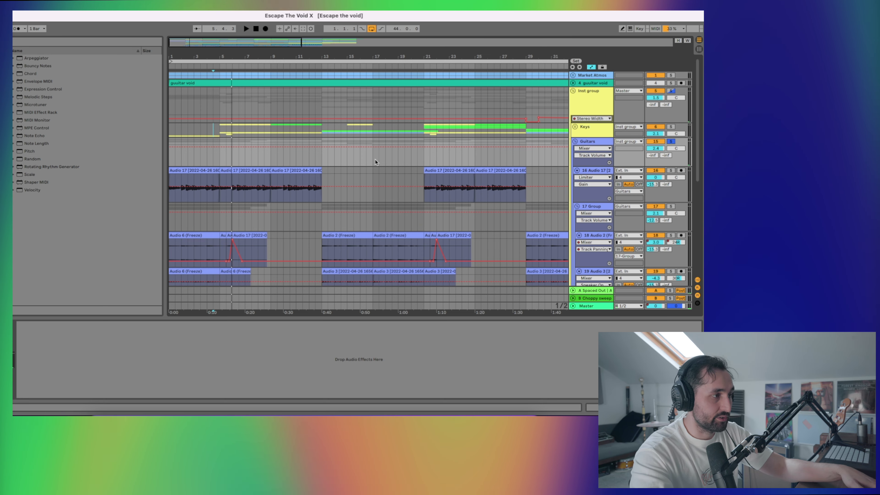
{"action": "key", "text": "Left"}
{"action": "key", "text": "space"}
{"action": "left_click", "coordinate": [576, 170]}
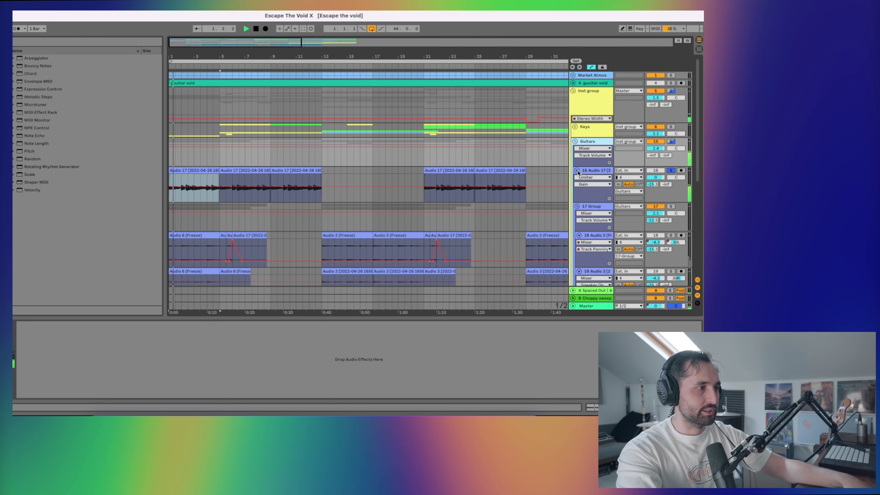
{"action": "scroll", "coordinate": [338, 183], "scroll_direction": "down", "scroll_amount": 1}
{"action": "scroll", "coordinate": [338, 182], "scroll_direction": "down", "scroll_amount": 1}
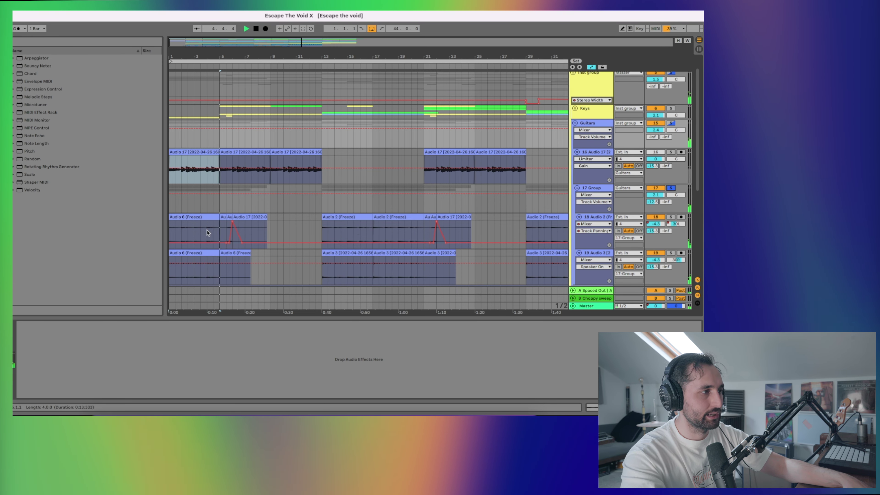
{"action": "left_click", "coordinate": [229, 216]}
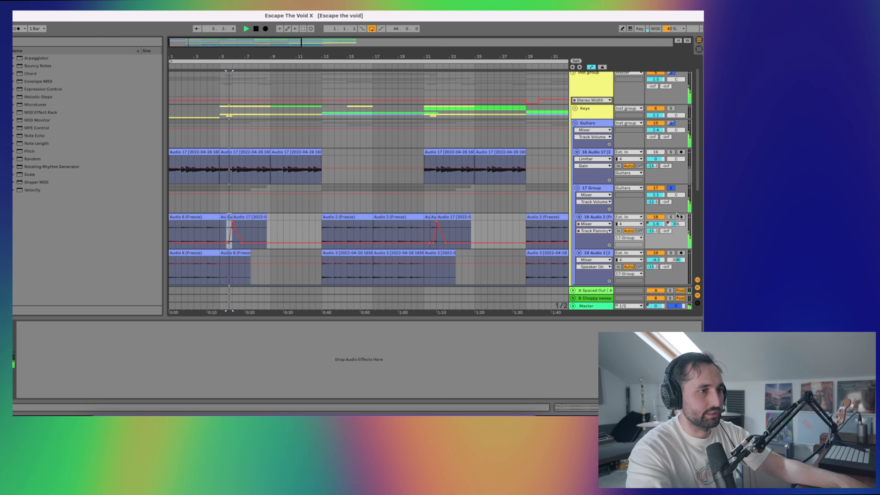
{"action": "left_click", "coordinate": [675, 216]}
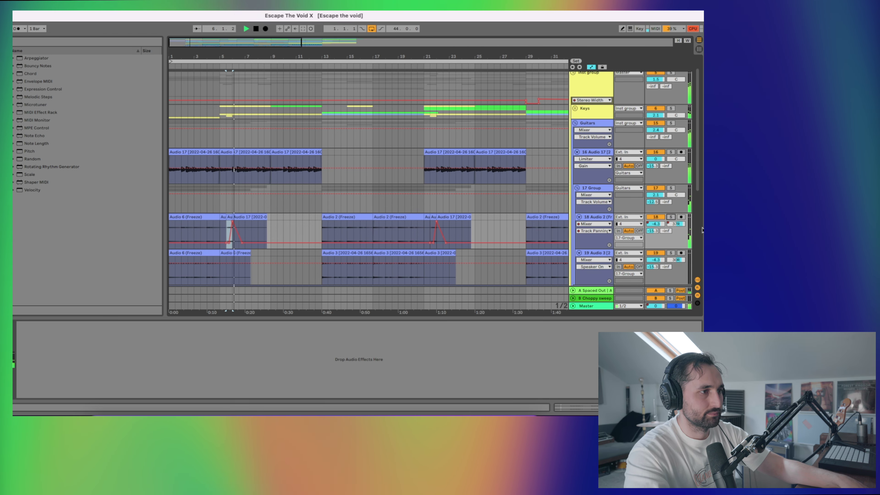
{"action": "scroll", "coordinate": [443, 231], "scroll_direction": "down", "scroll_amount": 8}
{"action": "key", "text": "space"}
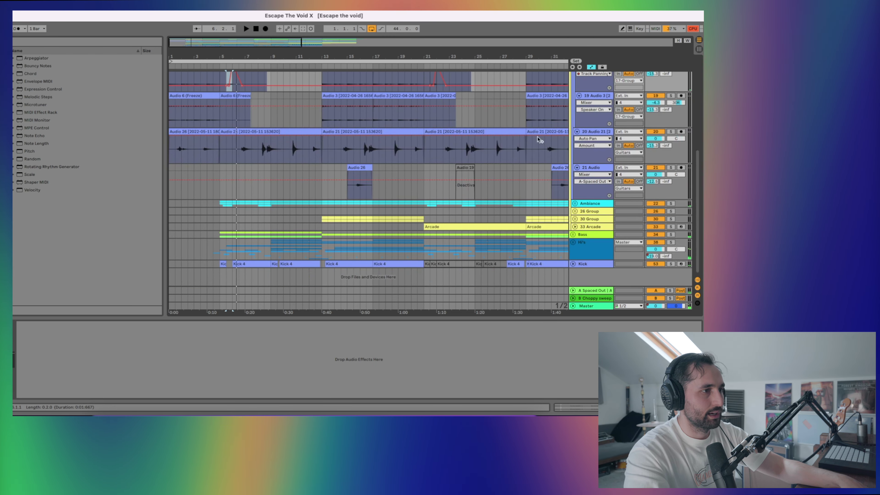
{"action": "left_click", "coordinate": [673, 132]}
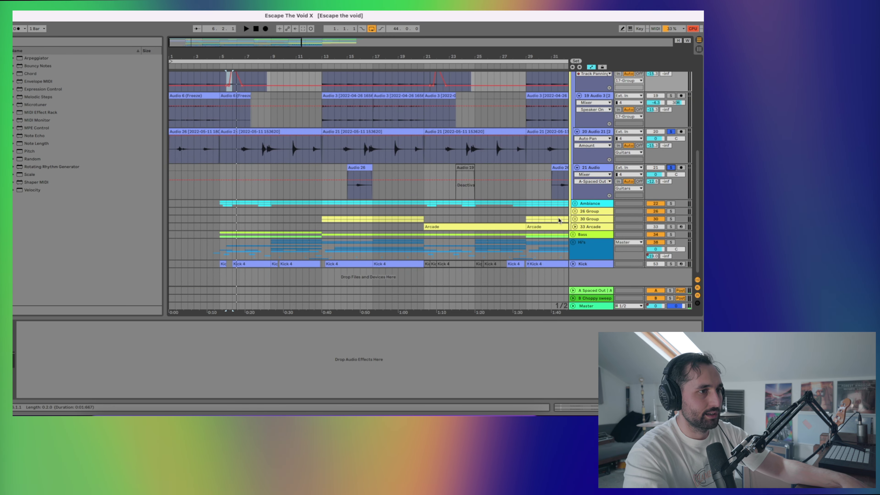
{"action": "left_click", "coordinate": [674, 168]}
{"action": "left_click", "coordinate": [358, 173]}
{"action": "left_click", "coordinate": [258, 155]}
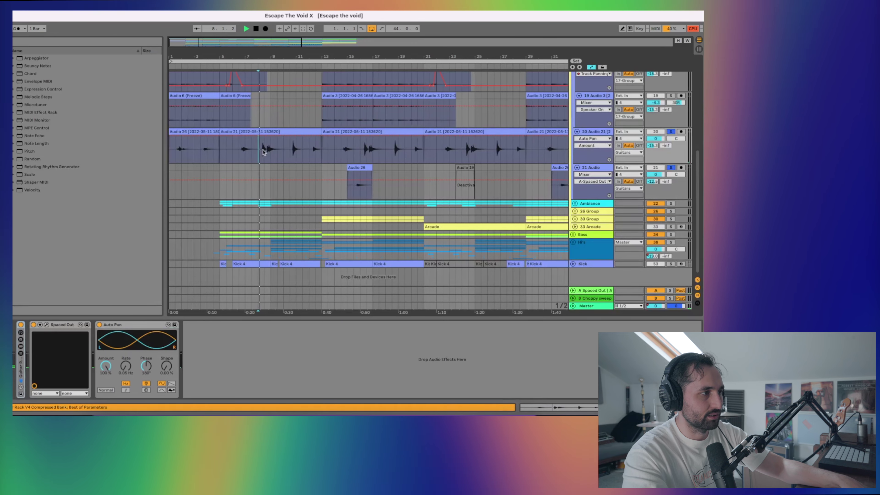
{"action": "key", "text": "space"}
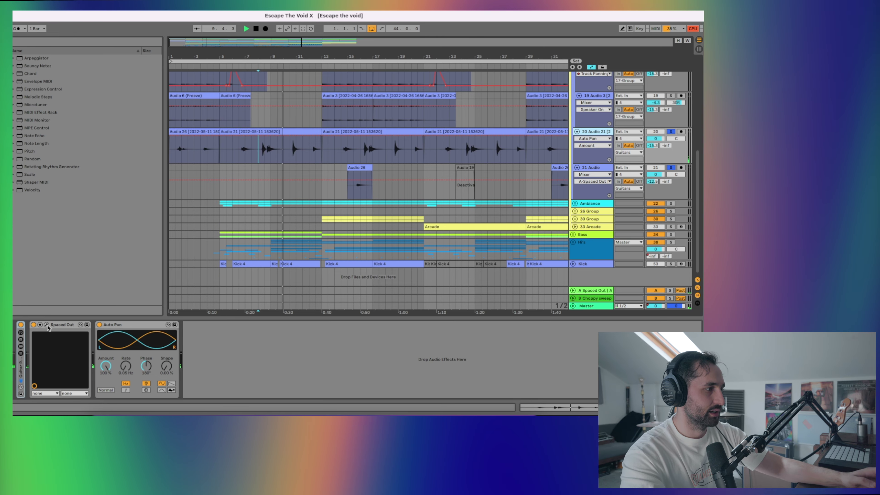
{"action": "left_click", "coordinate": [359, 179]}
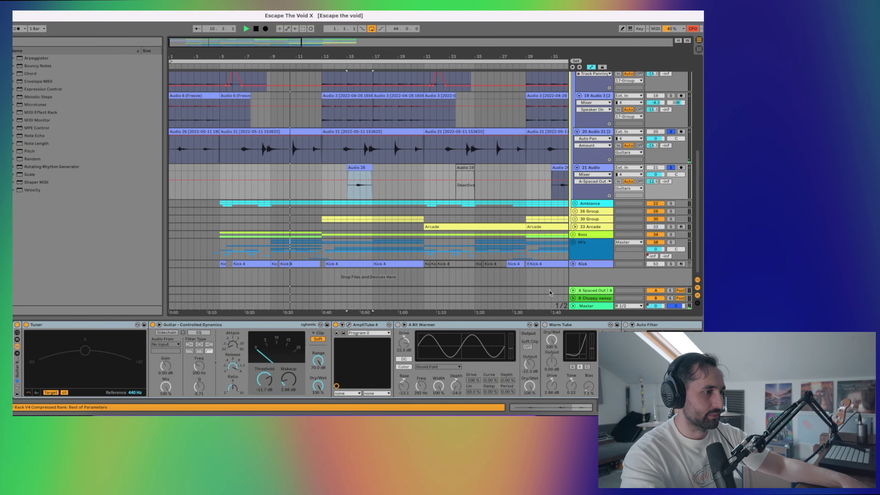
{"action": "scroll", "coordinate": [548, 363], "scroll_direction": "right", "scroll_amount": 5}
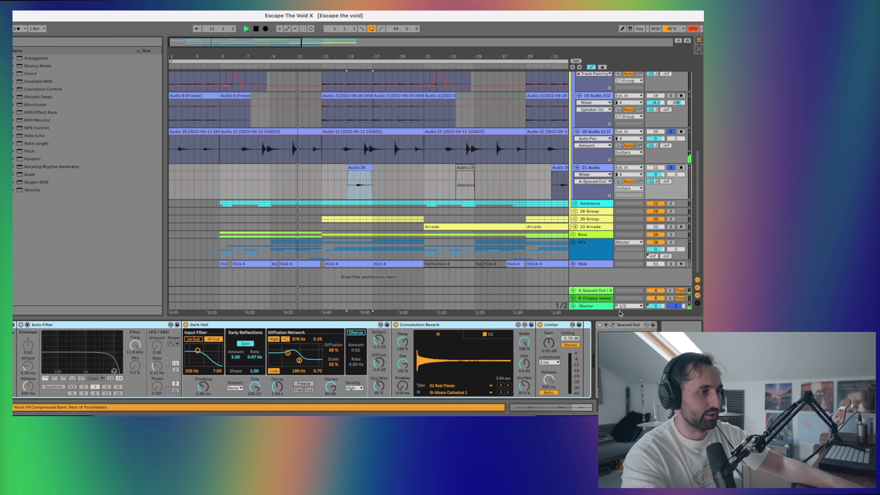
{"action": "scroll", "coordinate": [570, 395], "scroll_direction": "left", "scroll_amount": 5}
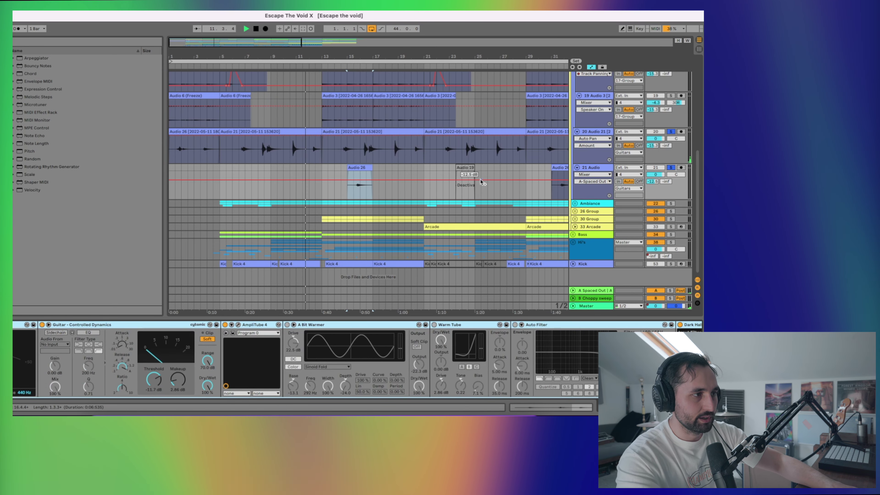
{"action": "key", "text": "space"}
{"action": "left_click", "coordinate": [355, 190]}
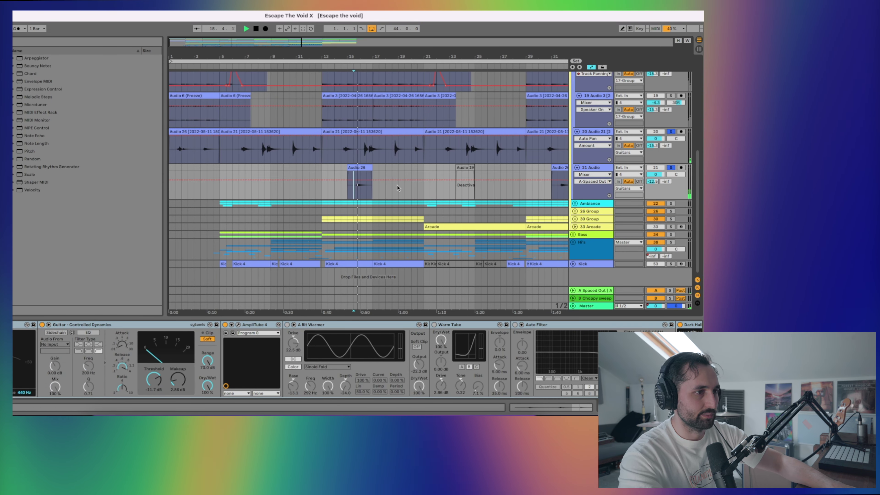
{"action": "key", "text": "Left"}
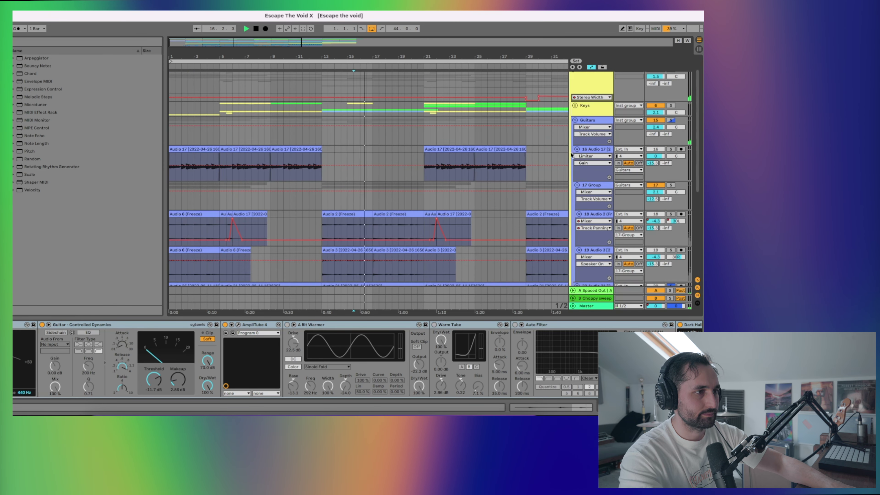
{"action": "left_click", "coordinate": [657, 122]}
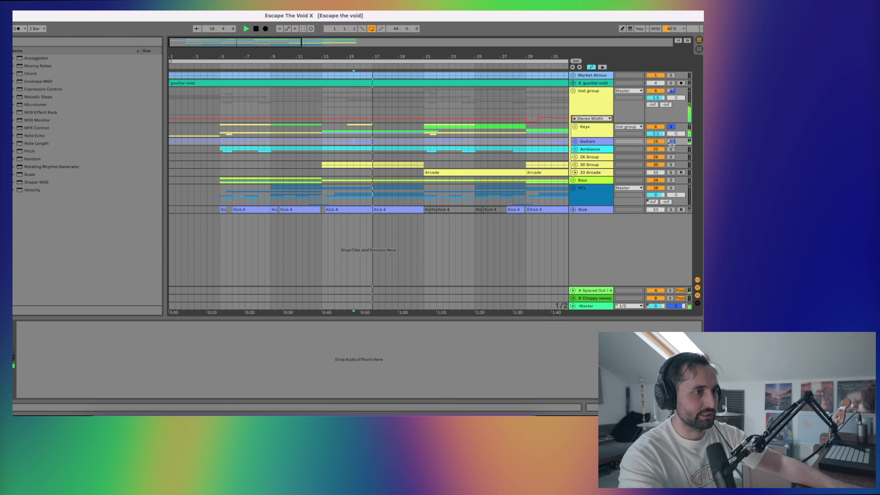
Step: Solo the Guitars then the Ambiance group, unfold Ambiance and select track 23's bar 17–21 clip
{"action": "left_click", "coordinate": [671, 142]}
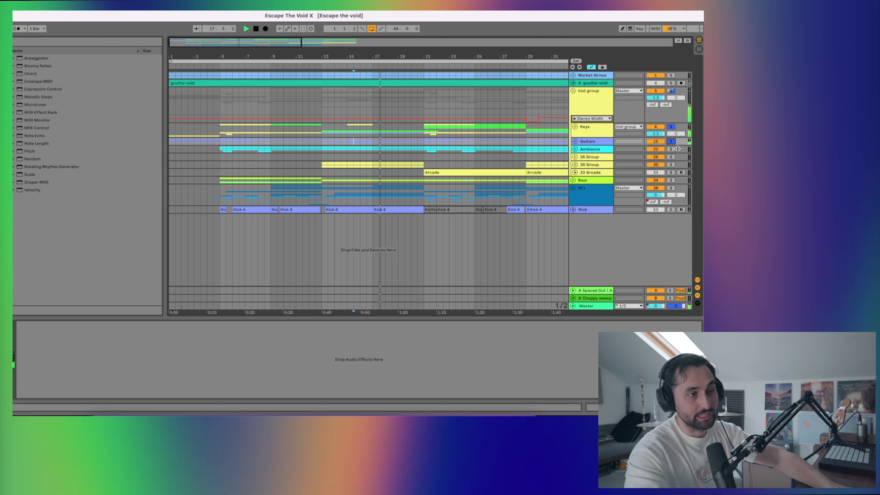
{"action": "left_click", "coordinate": [671, 149]}
{"action": "left_click", "coordinate": [574, 149]}
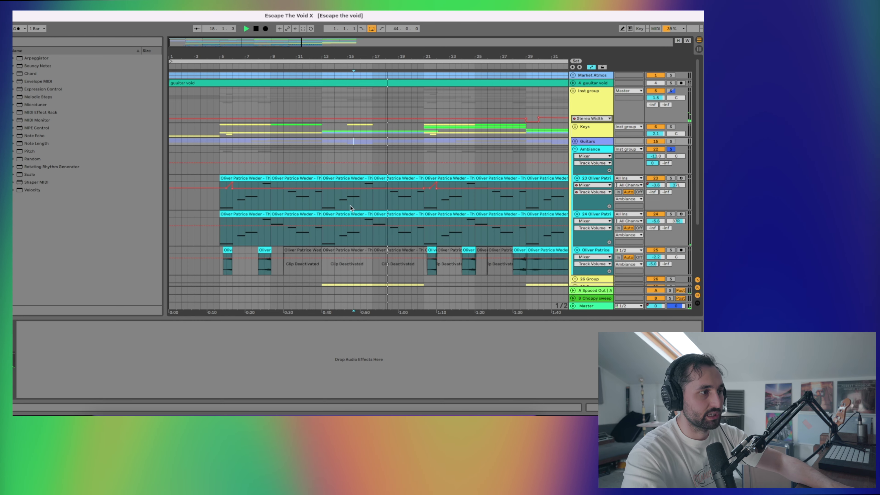
{"action": "left_click", "coordinate": [409, 192]}
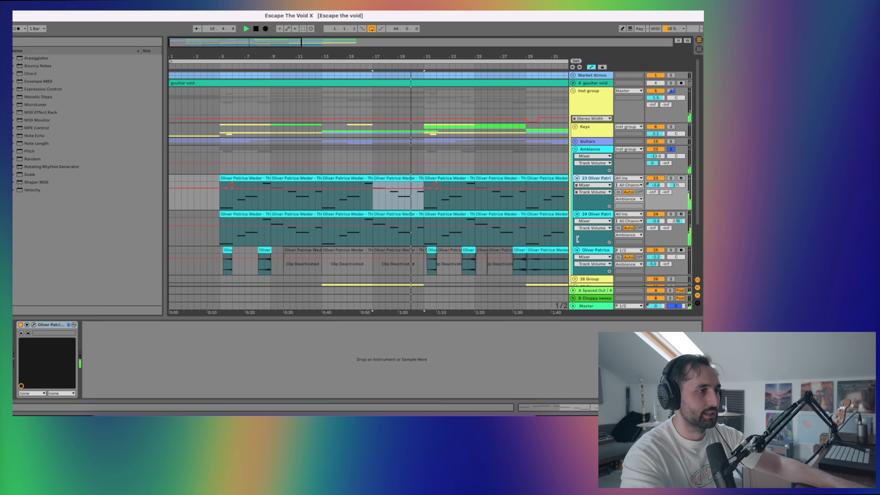
Step: Solo track 25 and open and close its Portal plugin window
{"action": "scroll", "coordinate": [461, 224], "scroll_direction": "down", "scroll_amount": 2}
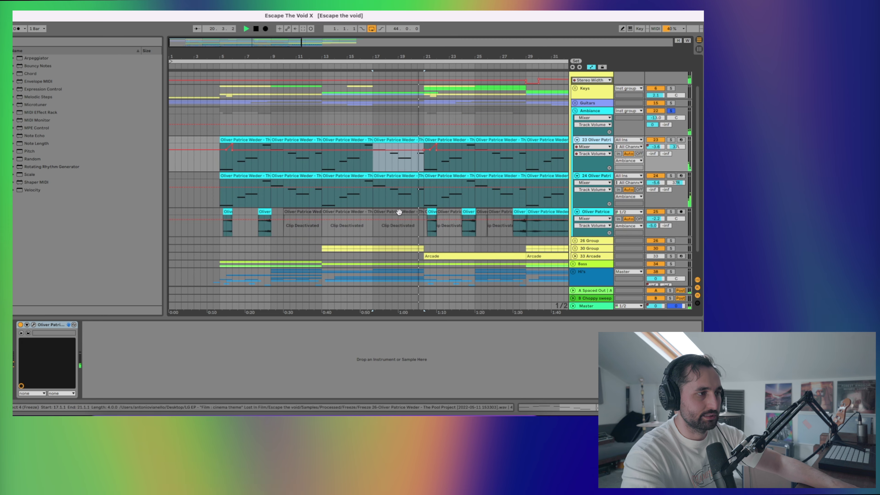
{"action": "left_click", "coordinate": [430, 210]}
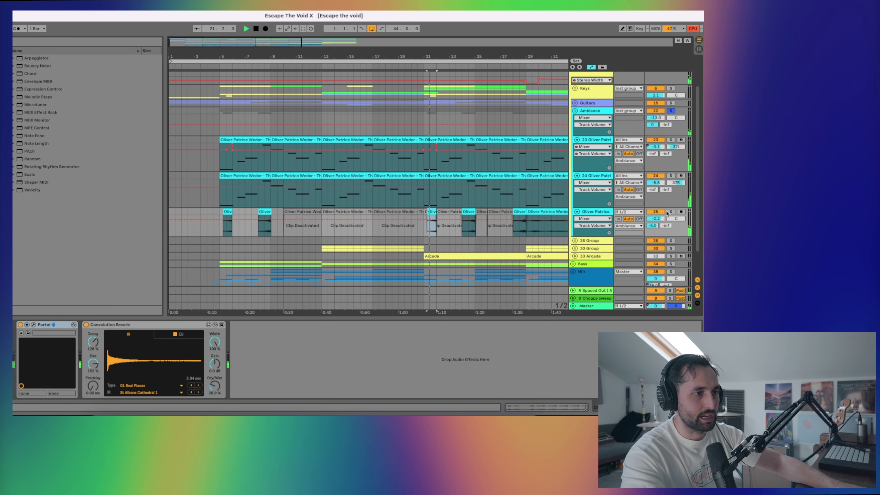
{"action": "left_click", "coordinate": [669, 212]}
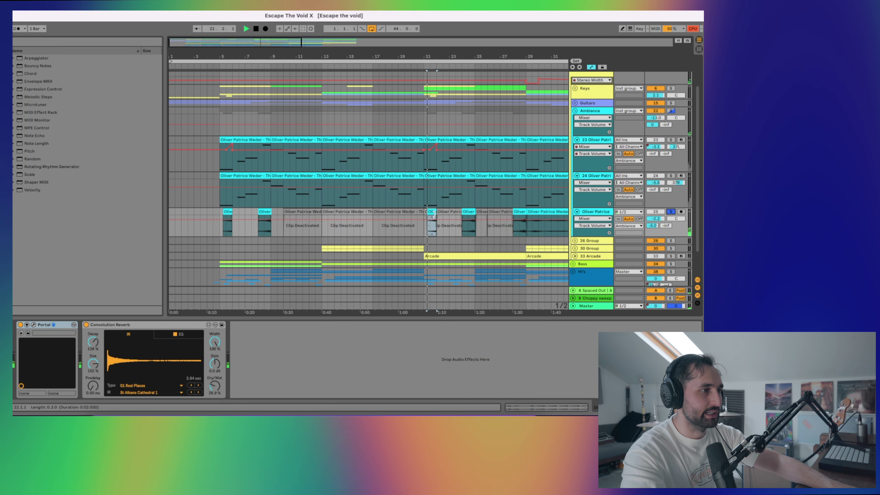
{"action": "left_click", "coordinate": [34, 324]}
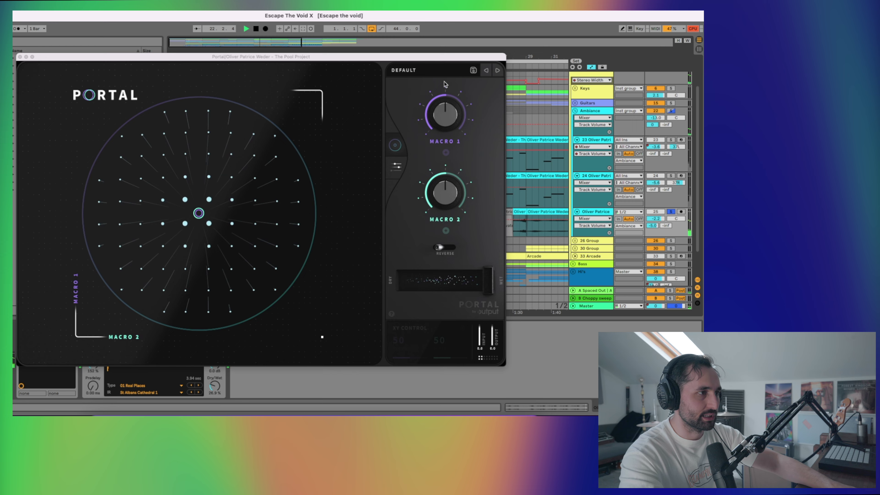
{"action": "left_click", "coordinate": [20, 57]}
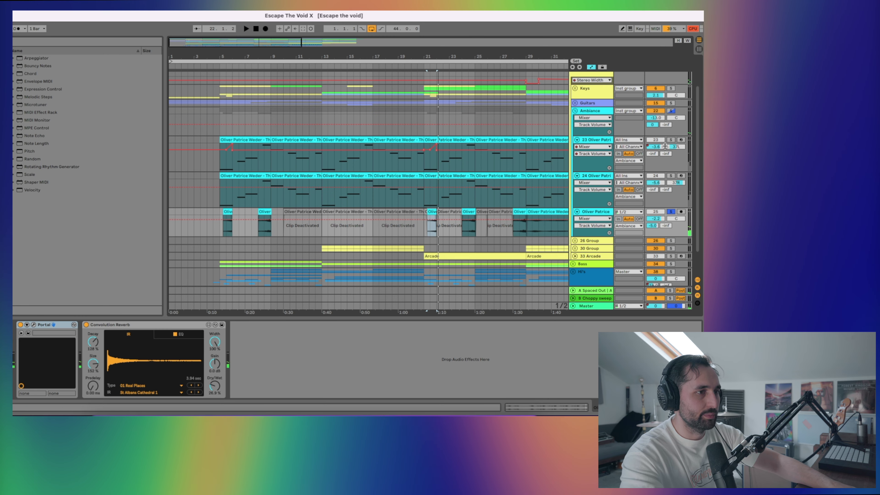
Step: Open and dismiss track 23's menu, then un-solo the Ambiance group
{"action": "right_click", "coordinate": [574, 149]}
{"action": "left_click", "coordinate": [425, 150]}
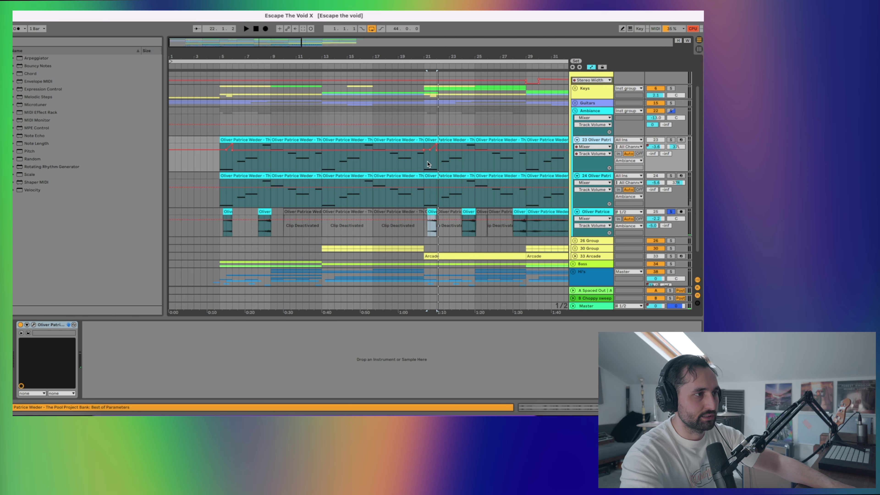
{"action": "left_click", "coordinate": [671, 111]}
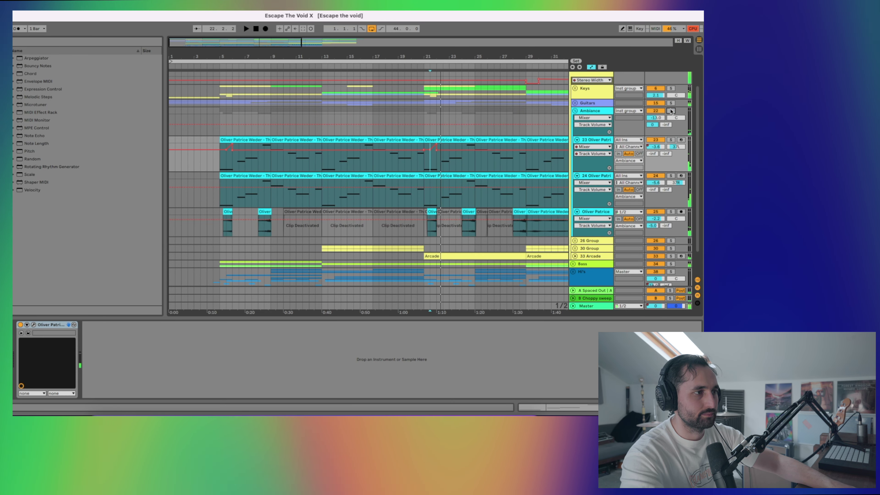
{"action": "scroll", "coordinate": [536, 189], "scroll_direction": "down", "scroll_amount": 2}
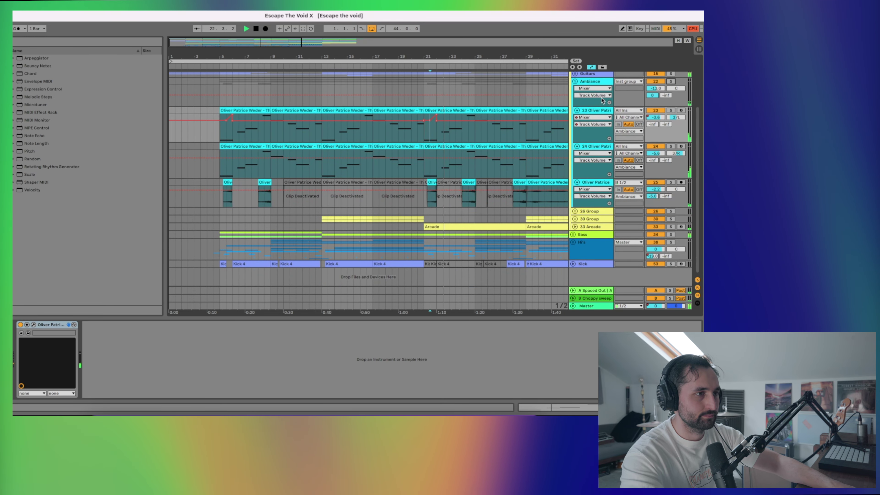
{"action": "scroll", "coordinate": [598, 114], "scroll_direction": "up", "scroll_amount": 2}
Step: Fold the Ambiance group and unfold 26 Group to reveal its Eric Whitacre Choir tracks
{"action": "left_click", "coordinate": [575, 114]}
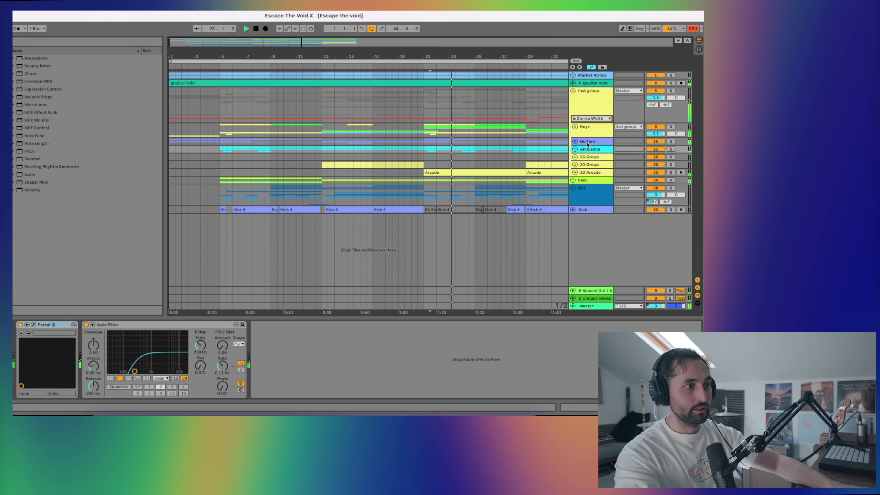
{"action": "left_click", "coordinate": [598, 160]}
{"action": "left_click", "coordinate": [575, 157]}
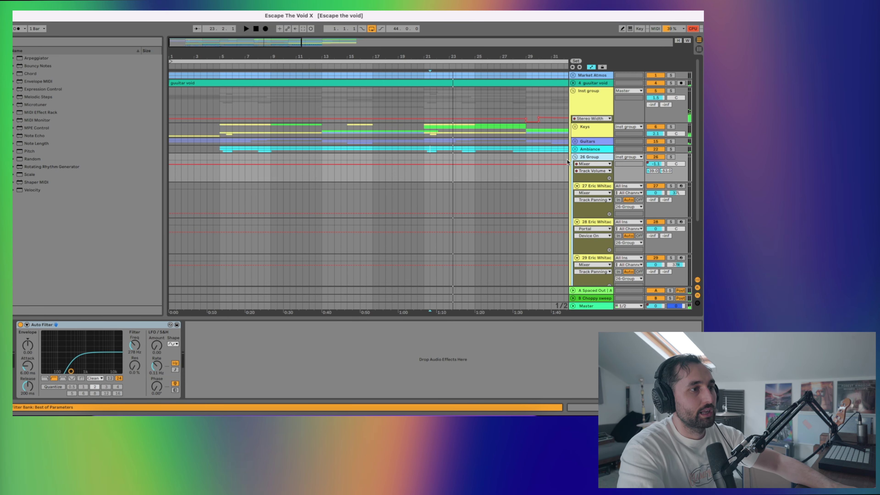
{"action": "scroll", "coordinate": [346, 173], "scroll_direction": "right", "scroll_amount": 10}
Step: Play the choir clip from bar 37 with 26 Group soloed, then fold the group
{"action": "left_click", "coordinate": [274, 186]}
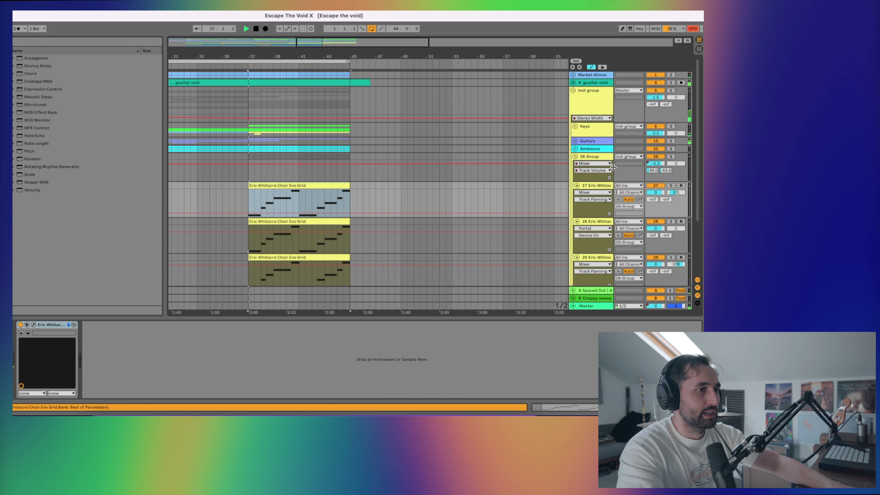
{"action": "key", "text": "space"}
{"action": "left_click", "coordinate": [670, 157]}
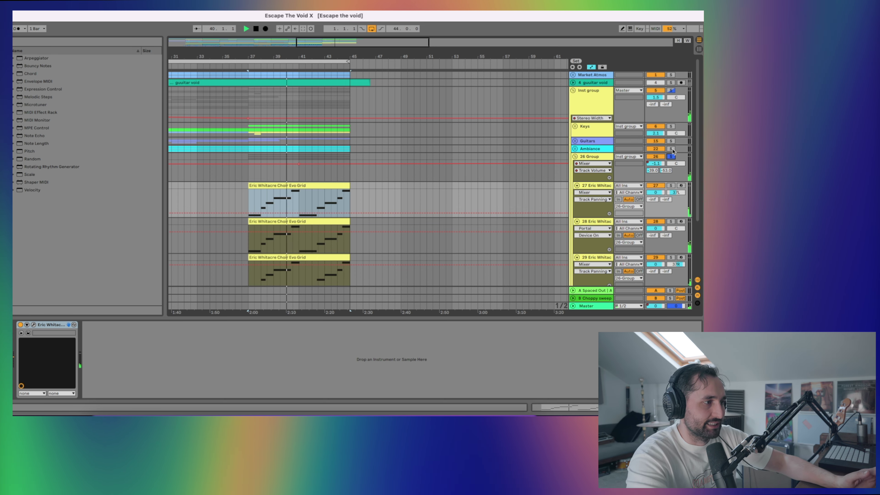
{"action": "left_click", "coordinate": [574, 156]}
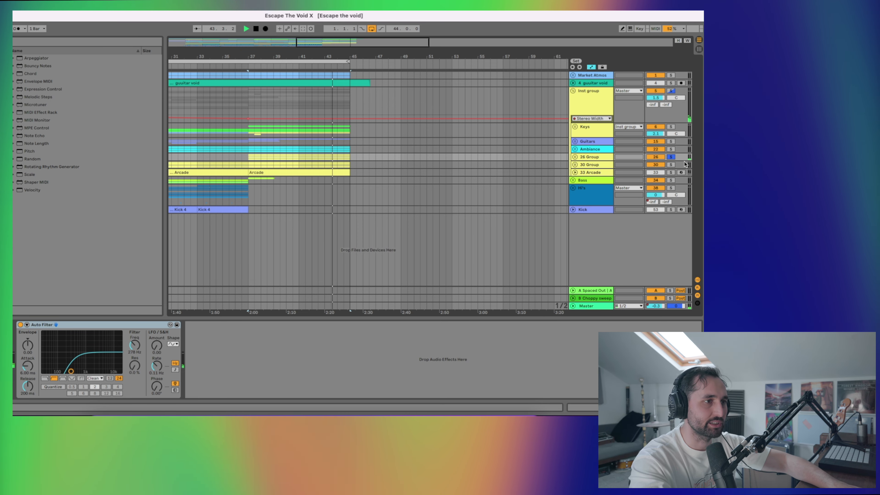
Step: Solo 30 Group, inspect 31 Kontakt's Synth Matrix - Swarms patch, then fold the group
{"action": "left_click", "coordinate": [670, 164]}
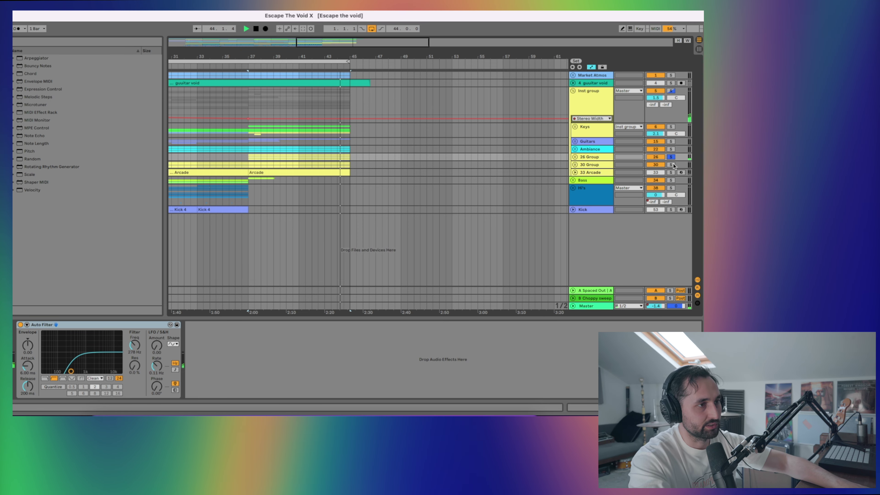
{"action": "left_click", "coordinate": [575, 164]}
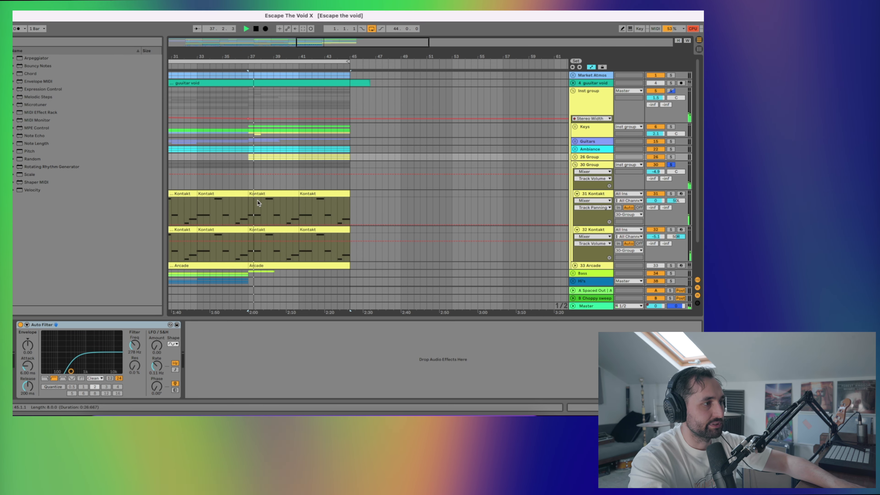
{"action": "left_click", "coordinate": [274, 212]}
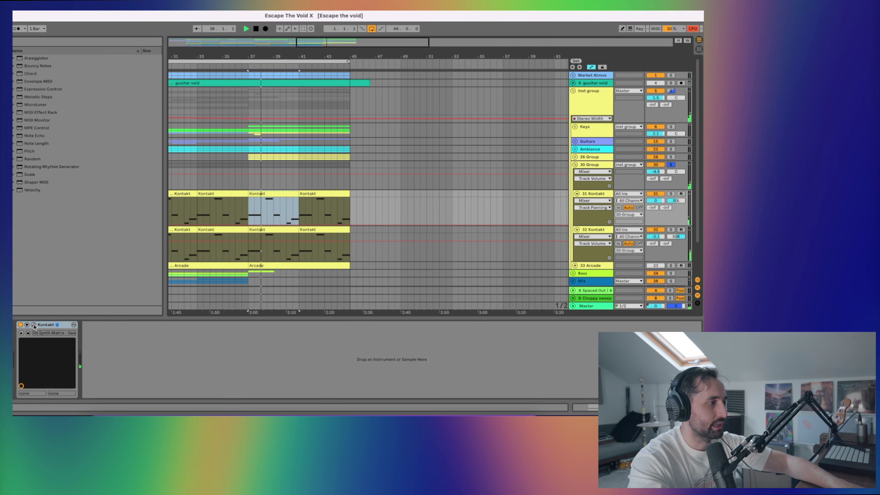
{"action": "left_click", "coordinate": [34, 324]}
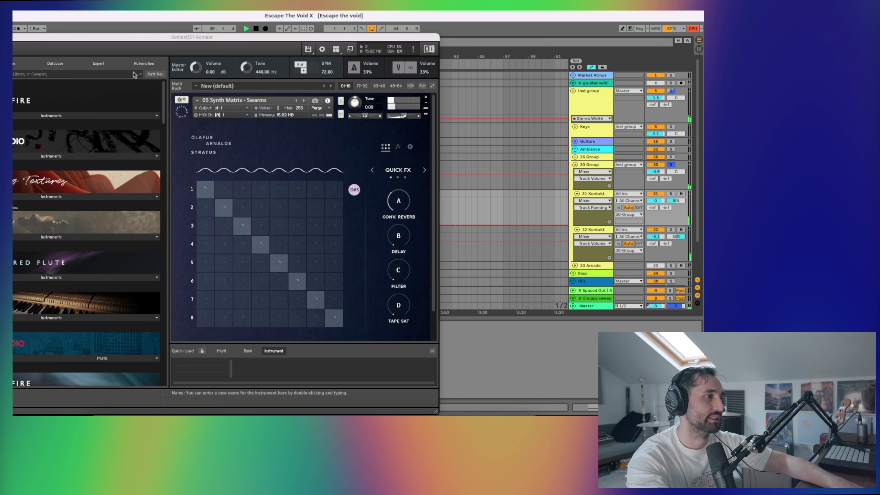
{"action": "key", "text": "super+alt+p"}
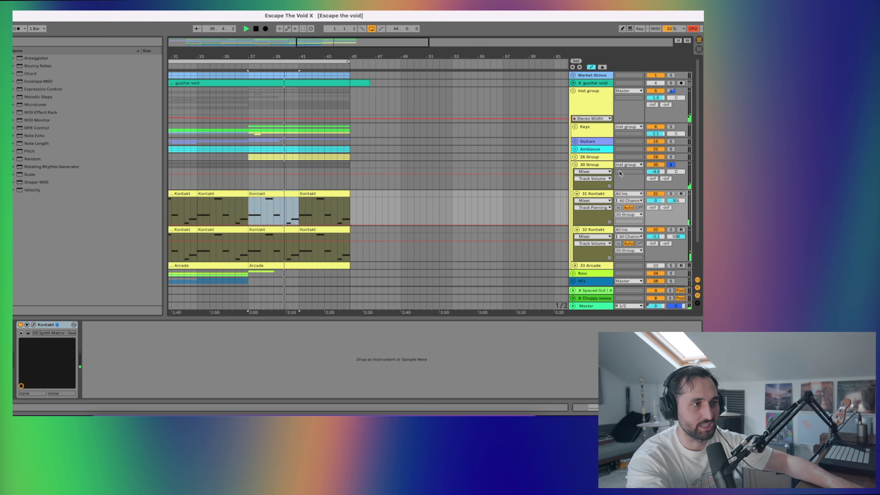
{"action": "left_click", "coordinate": [580, 166]}
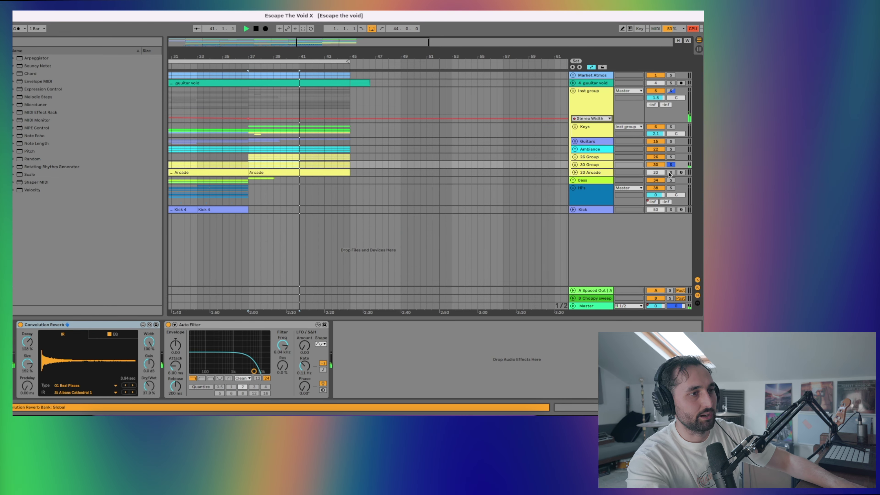
Step: Unfold 33 Arcade, select its second clip, view the Arcade plugin, then open Efx FRAGMENTS
{"action": "left_click", "coordinate": [575, 172]}
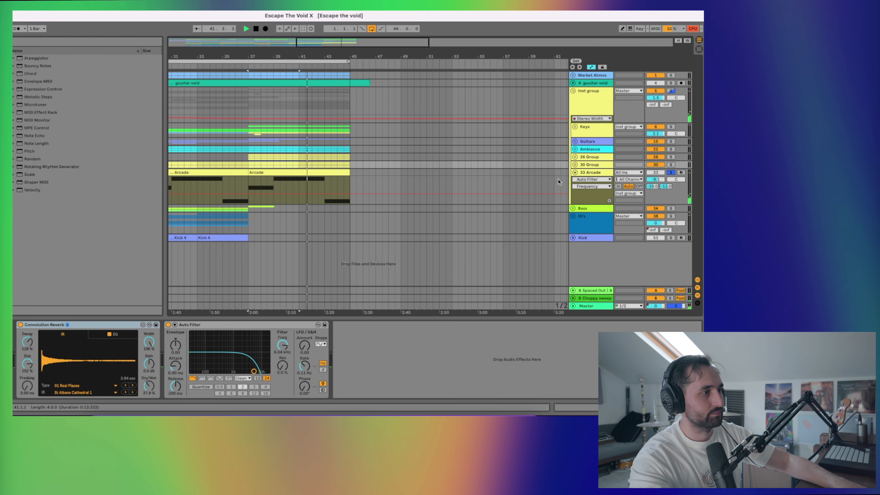
{"action": "left_click", "coordinate": [326, 170]}
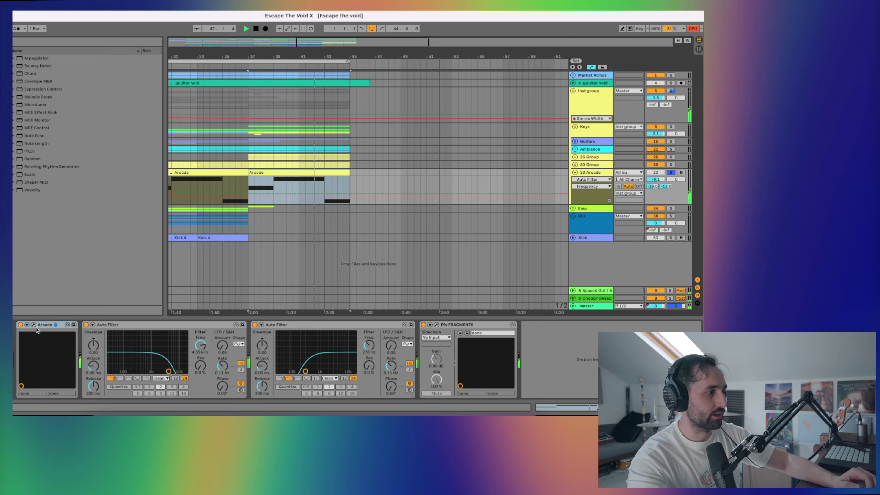
{"action": "left_click", "coordinate": [33, 325]}
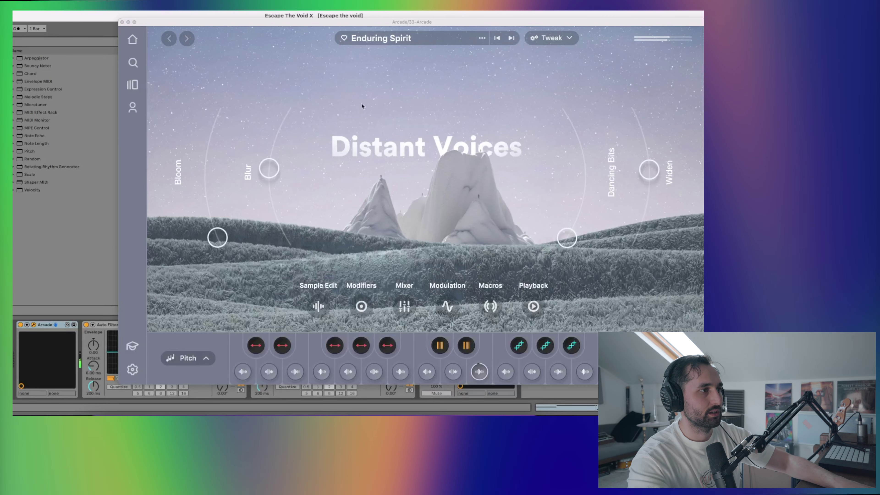
{"action": "left_click", "coordinate": [122, 22]}
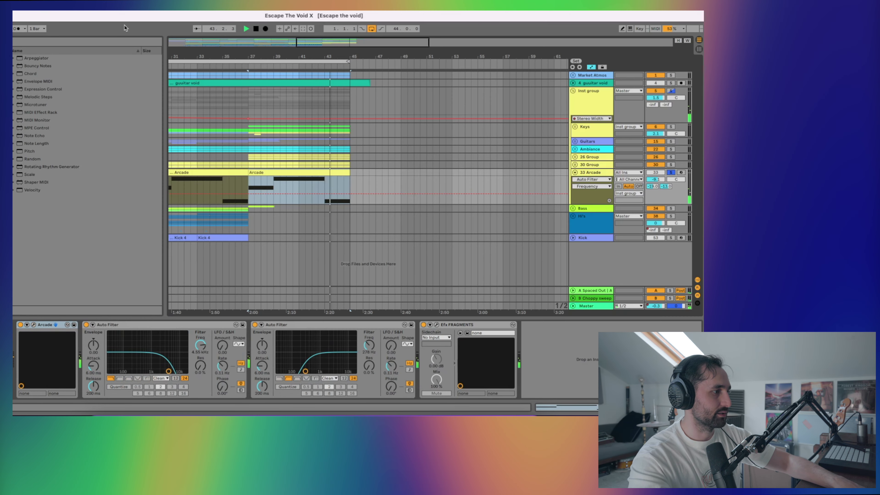
{"action": "left_click", "coordinate": [437, 325]}
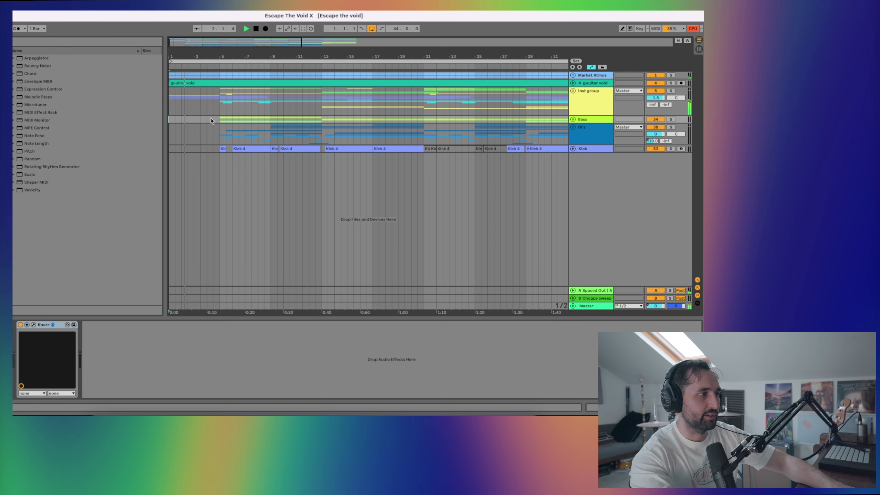
Step: Play from around bar 4 and unfold the Bass group
{"action": "left_click", "coordinate": [212, 120]}
{"action": "key", "text": "space"}
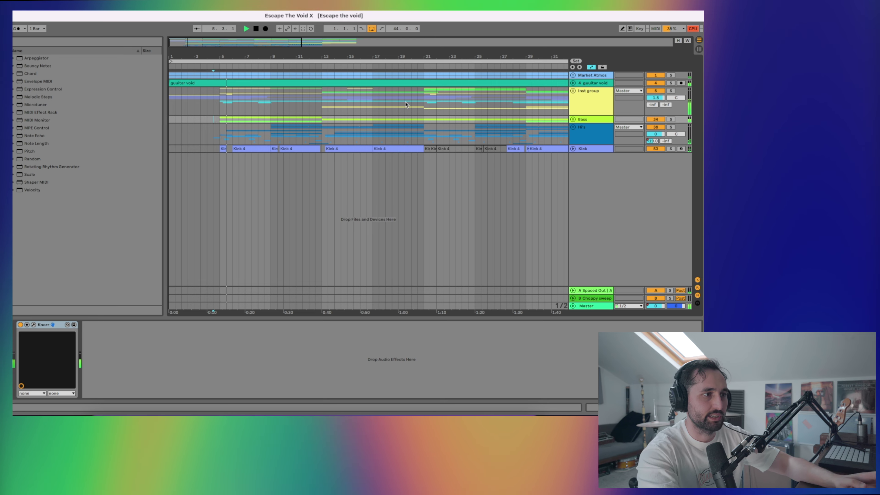
{"action": "left_click", "coordinate": [572, 119]}
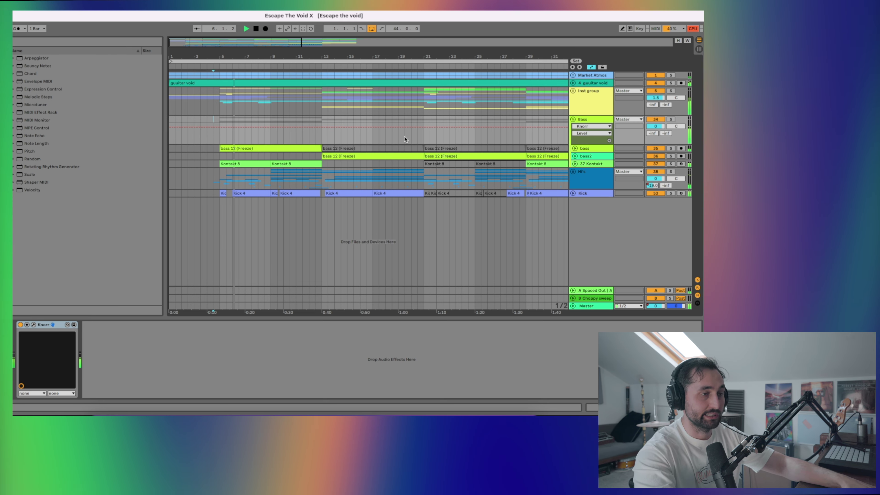
Step: Check 37 Kontakt's All Round Glide Bass patch, toggle the bass solo, and select the bass2 clip
{"action": "left_click", "coordinate": [261, 161]}
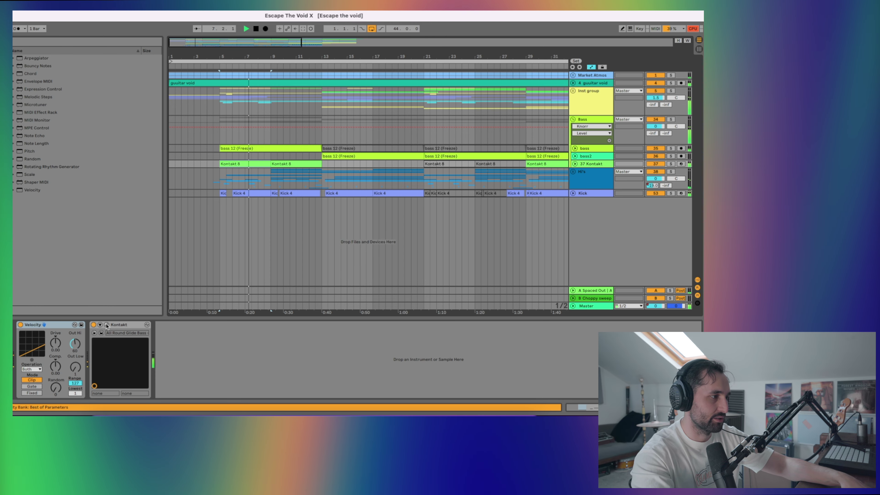
{"action": "key", "text": "super+alt+p"}
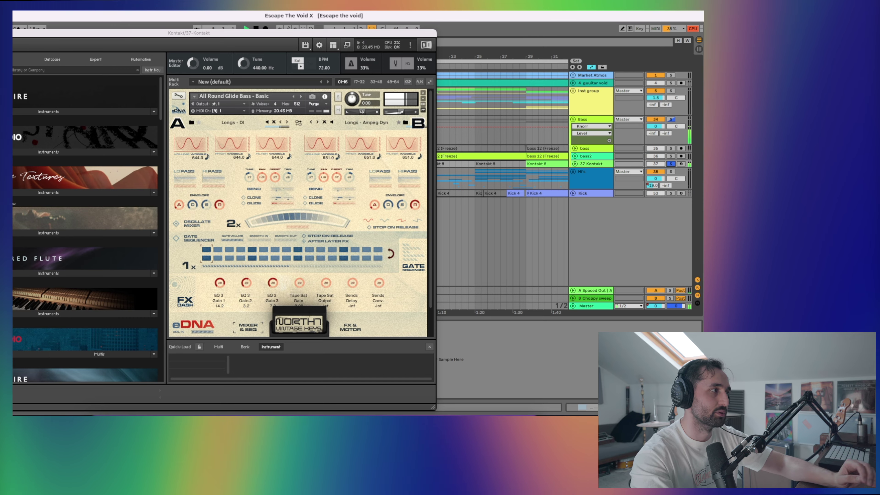
{"action": "key", "text": "super+alt+p"}
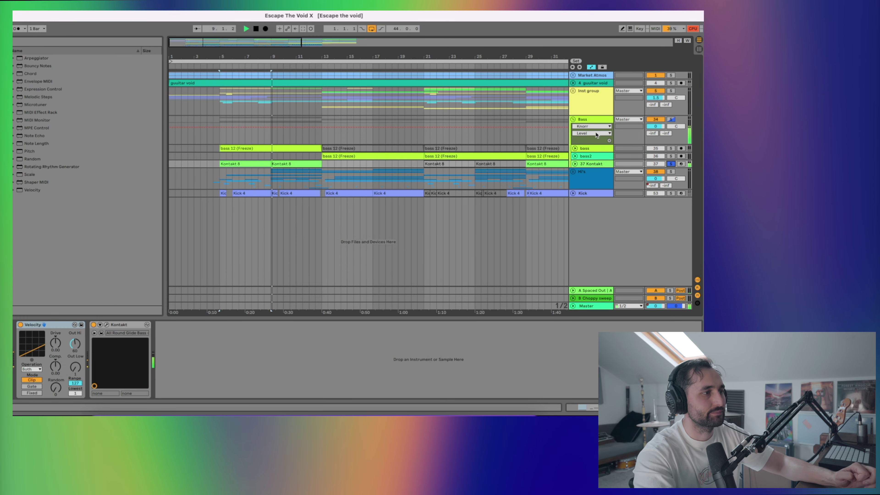
{"action": "left_click", "coordinate": [670, 148]}
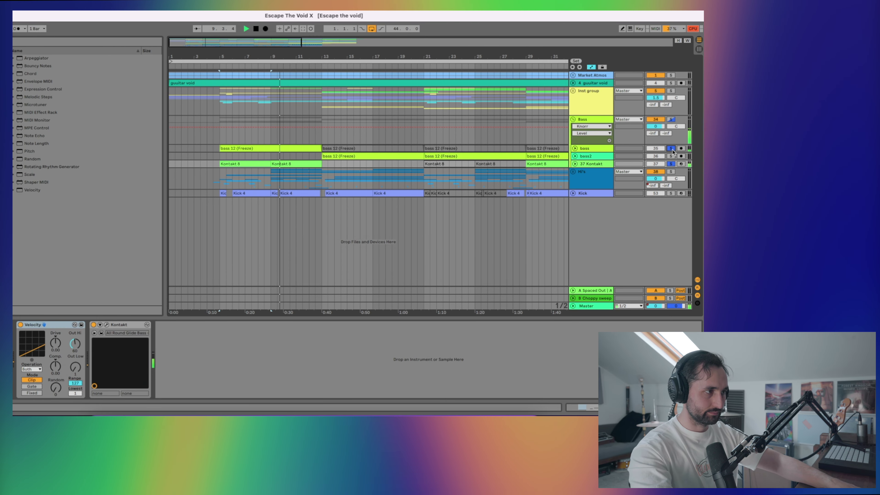
{"action": "left_click", "coordinate": [671, 149]}
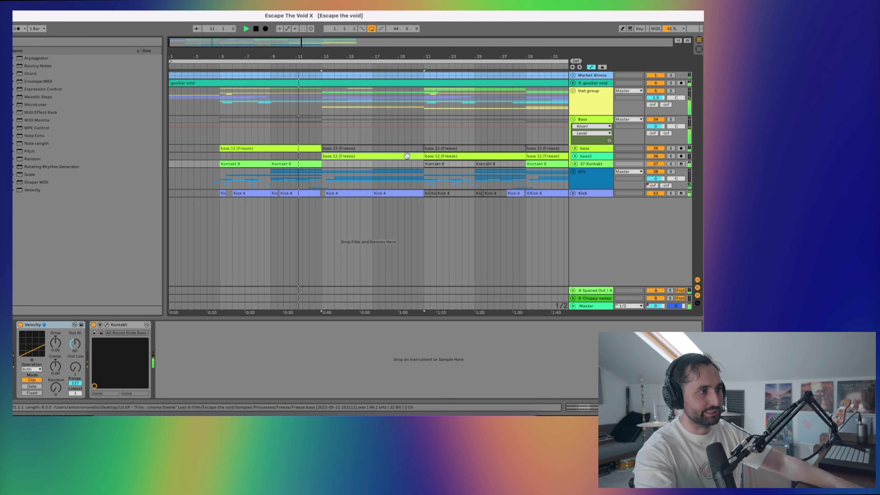
{"action": "left_click", "coordinate": [407, 155]}
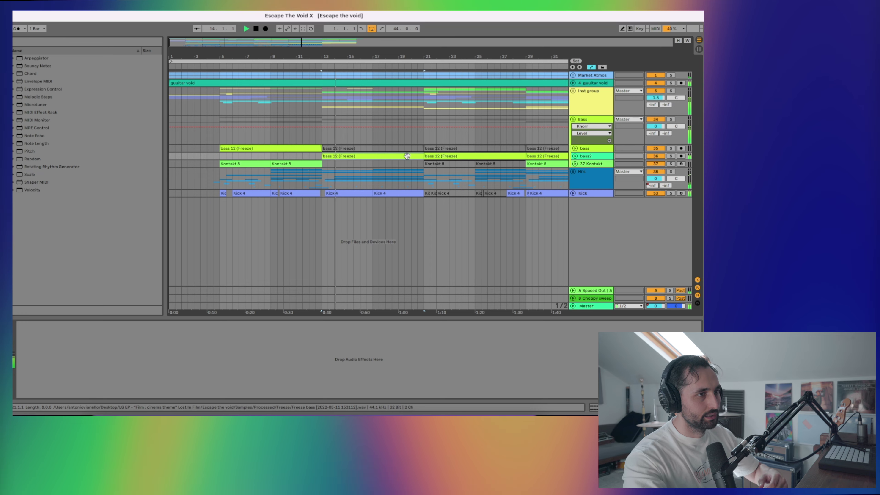
Step: Fold the Bass group and bring up its Knorr plug-in window
{"action": "left_click", "coordinate": [580, 121]}
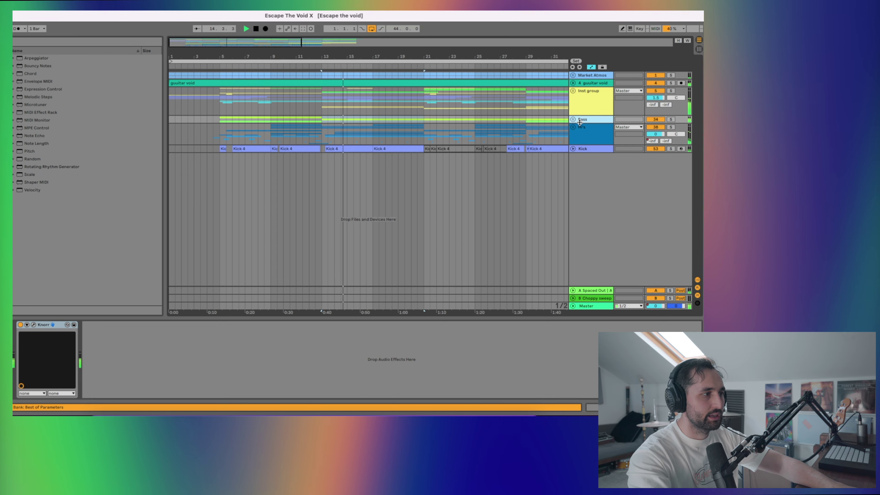
{"action": "left_click", "coordinate": [33, 324]}
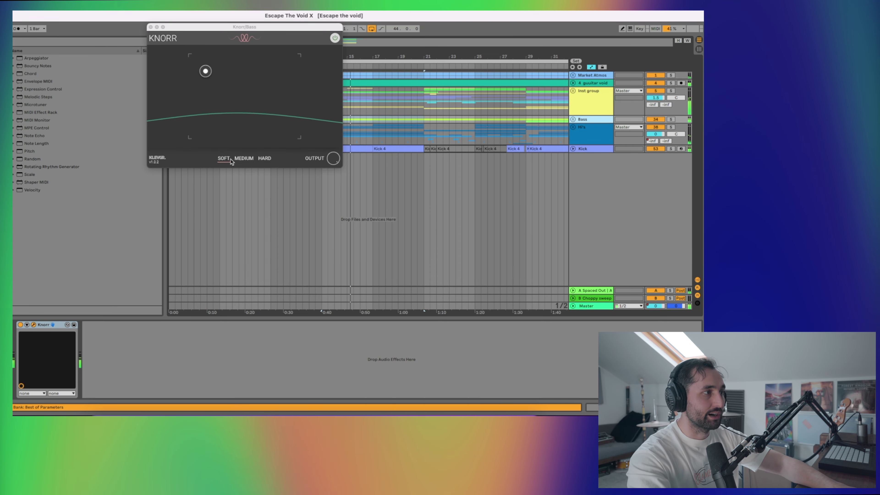
{"action": "left_click", "coordinate": [150, 27]}
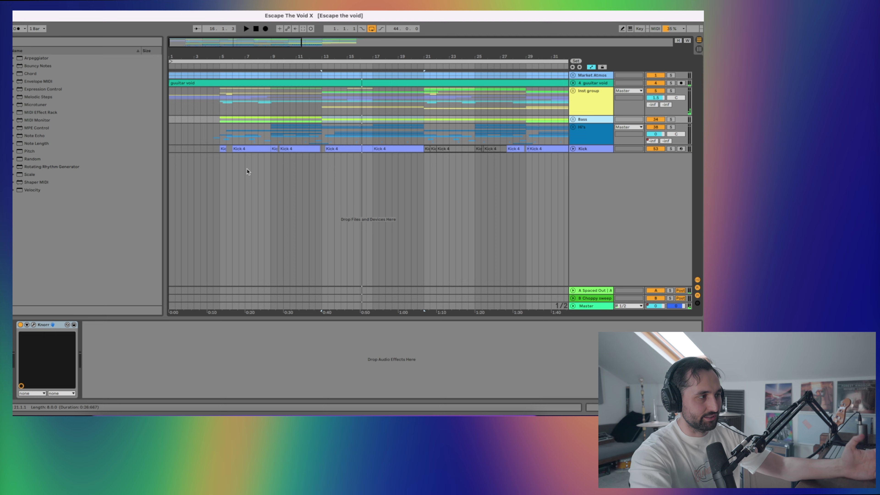
{"action": "left_click", "coordinate": [32, 325]}
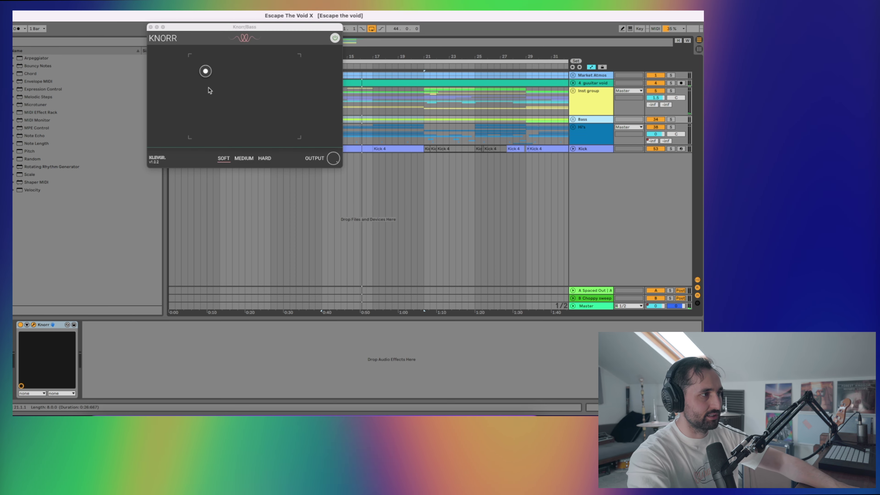
Step: Set Knorr's XY pad to about RANGE 13% and LEVEL 84%, then close the window
{"action": "left_click", "coordinate": [206, 71]}
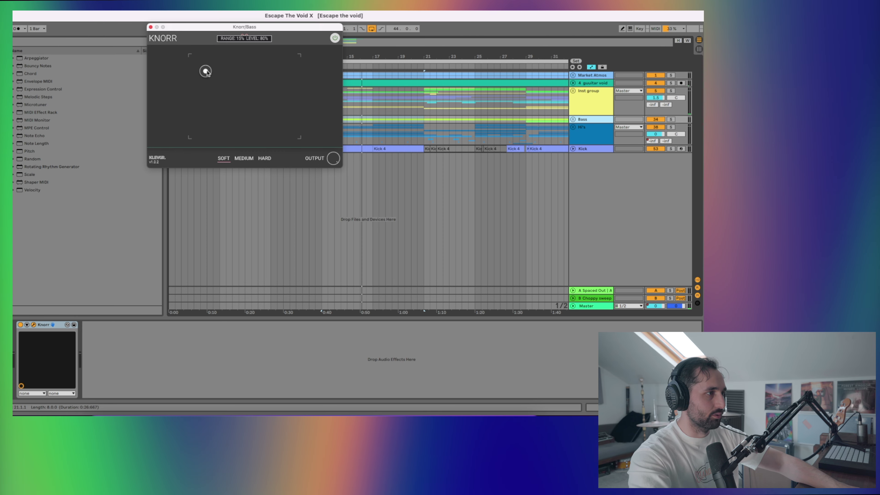
{"action": "left_click_drag", "start_coordinate": [206, 71], "coordinate": [290, 70]}
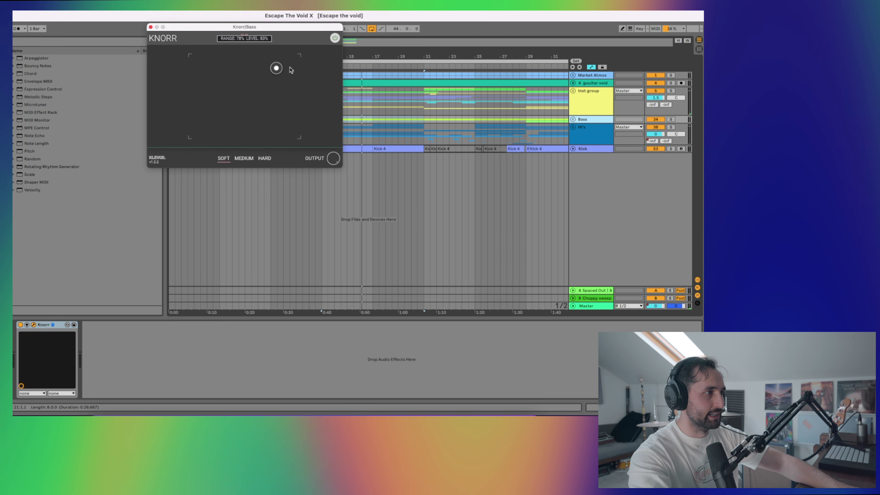
{"action": "left_click_drag", "start_coordinate": [220, 72], "coordinate": [205, 68]}
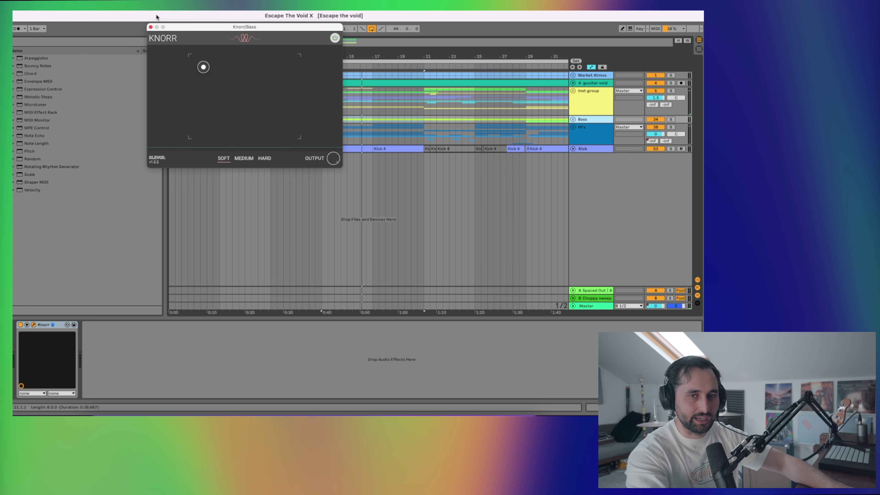
{"action": "left_click", "coordinate": [151, 27]}
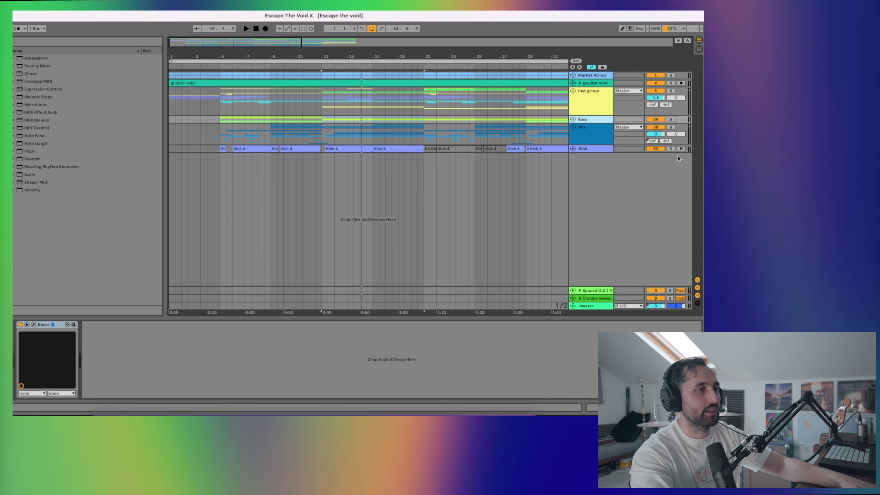
Step: Solo and unfold the Kick track to show its Drum Rack and Drum Buss
{"action": "left_click", "coordinate": [670, 148]}
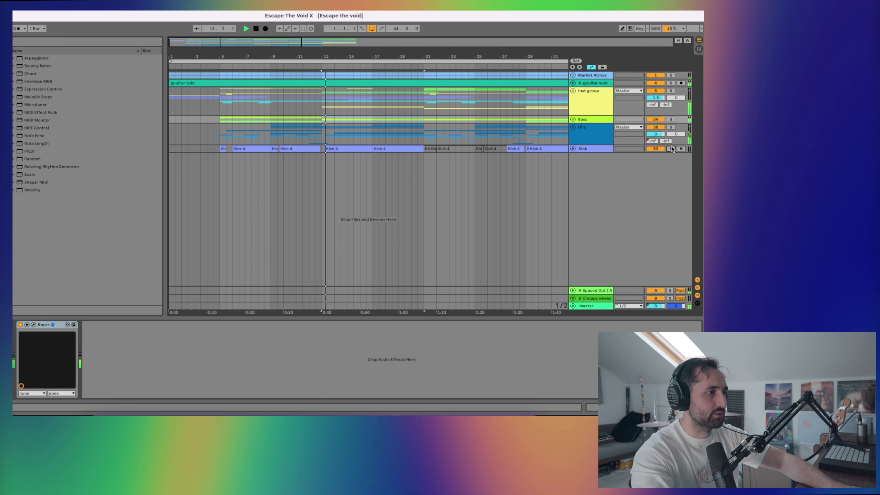
{"action": "left_click", "coordinate": [572, 148]}
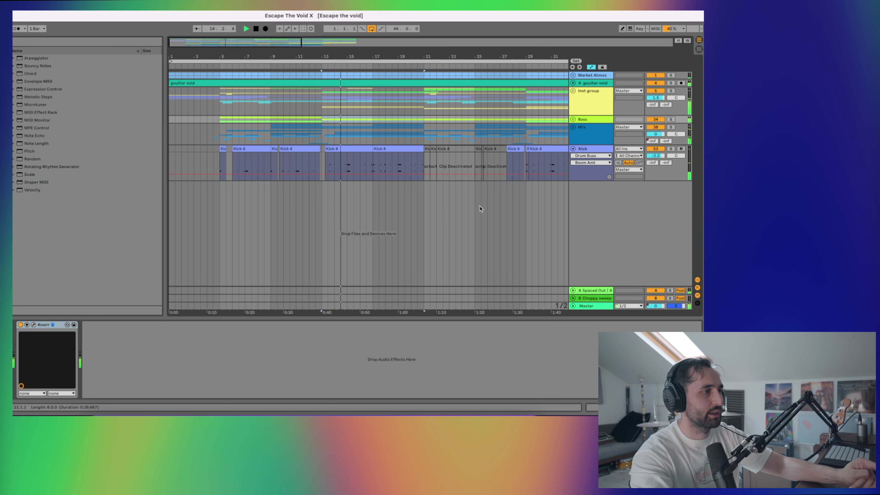
{"action": "left_click", "coordinate": [605, 147]}
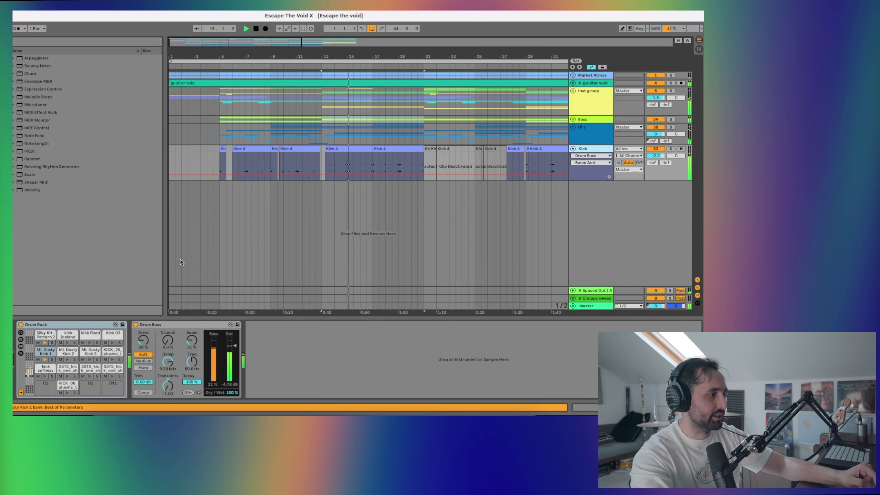
Step: Delete Auto Pan from the HFs track's effect chain
{"action": "left_click", "coordinate": [591, 133]}
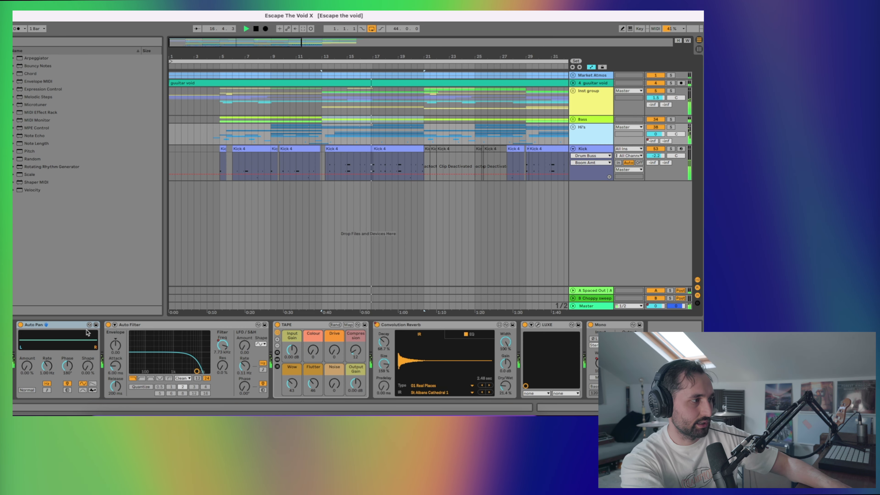
{"action": "right_click", "coordinate": [57, 325]}
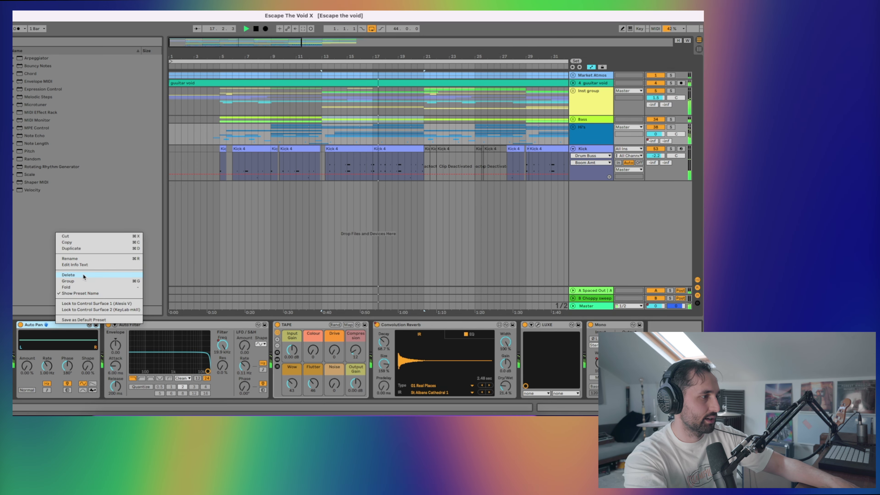
{"action": "left_click", "coordinate": [83, 274]}
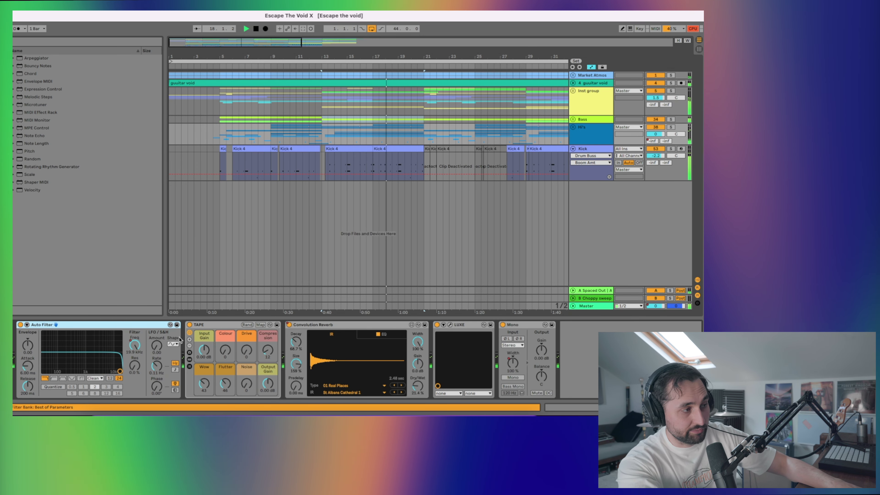
Step: Show the HFs Auto Filter Frequency lane and move the bar-20 breakpoint to 8.40 kHz
{"action": "right_click", "coordinate": [134, 345]}
{"action": "left_click", "coordinate": [152, 349]}
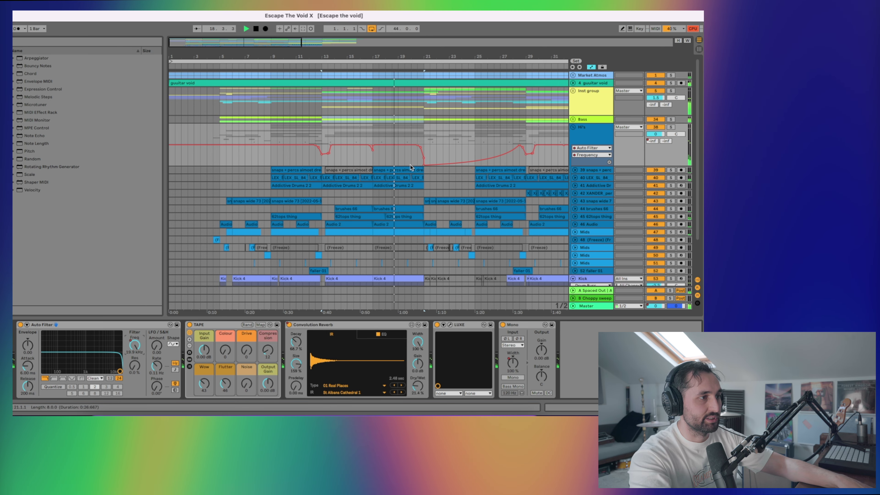
{"action": "key", "text": "space"}
{"action": "left_click", "coordinate": [411, 156]}
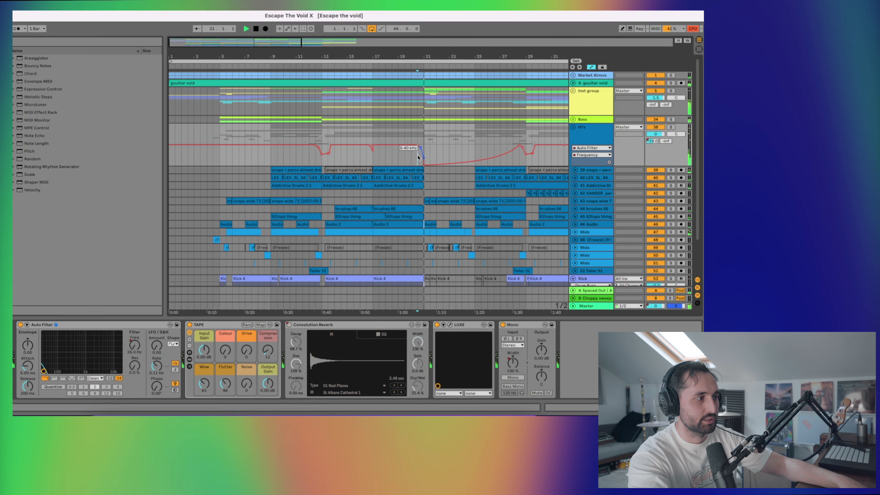
{"action": "key", "text": "space"}
{"action": "key", "text": "space"}
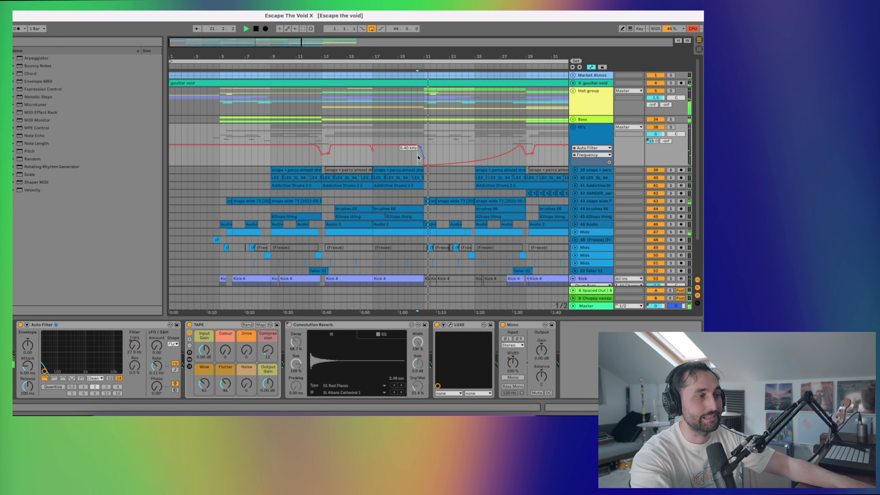
{"action": "left_click_drag", "start_coordinate": [418, 157], "coordinate": [419, 158]}
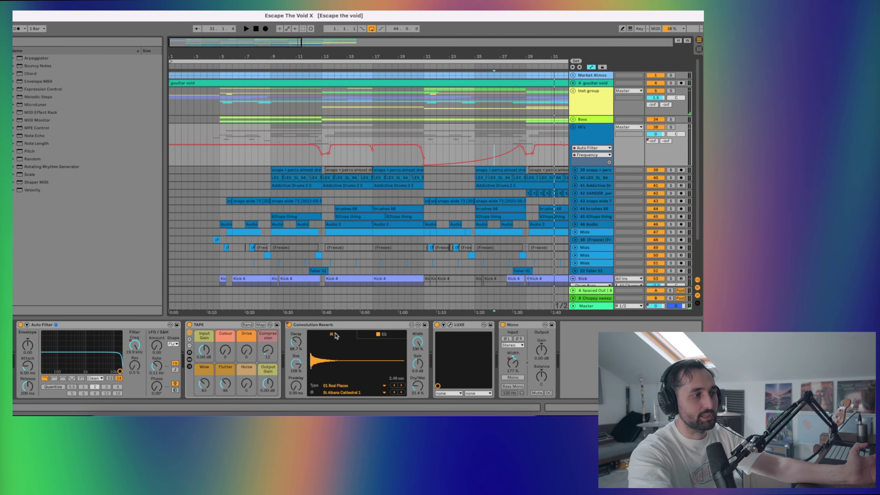
Step: Show Convolution Reverb's Device On automation on HFs, play from bar 13, and view its EQ curve
{"action": "right_click", "coordinate": [292, 324]}
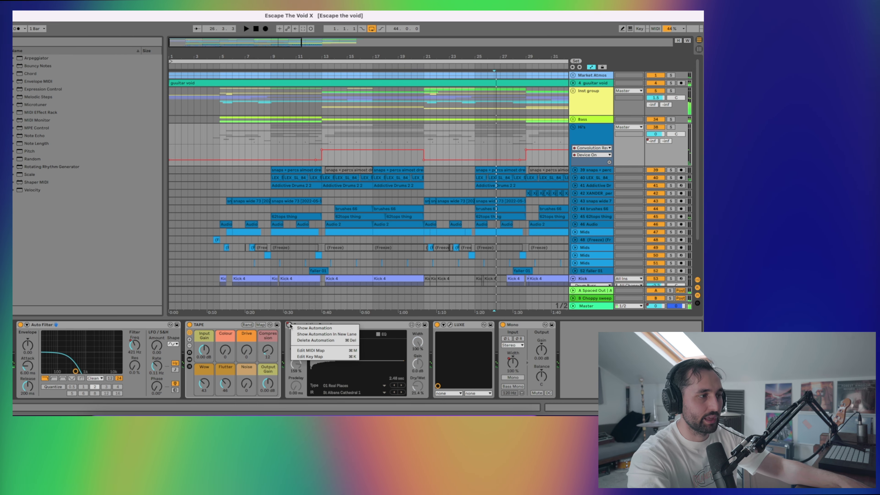
{"action": "left_click", "coordinate": [312, 336]}
{"action": "left_click", "coordinate": [327, 141]}
{"action": "key", "text": "space"}
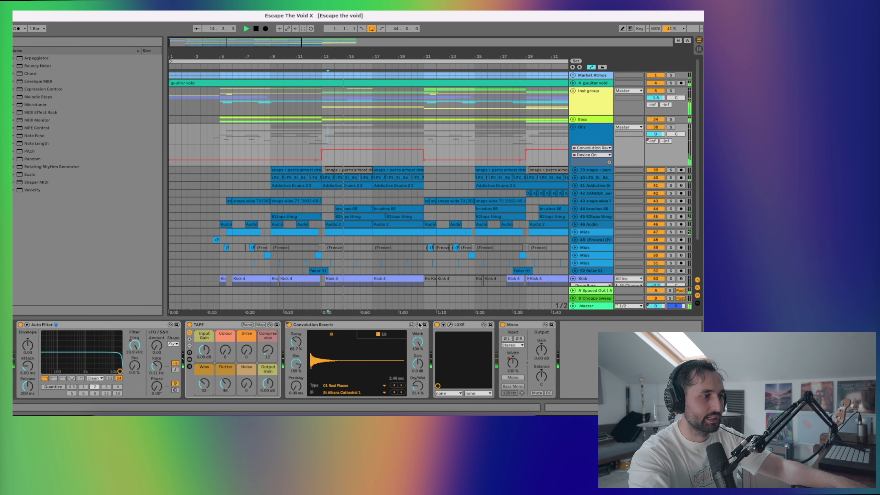
{"action": "left_click", "coordinate": [367, 334]}
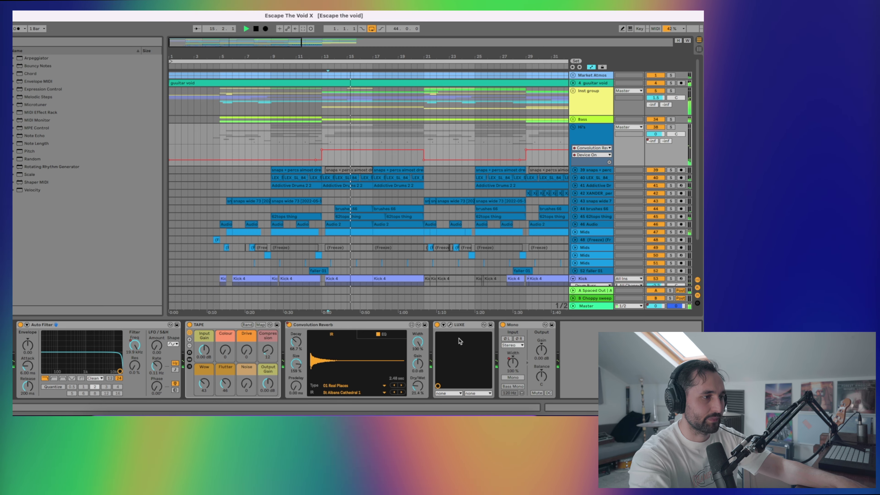
Step: Stop playback, lower LUXE's red Type slider in its plug-in window, then close it
{"action": "key", "text": "space"}
{"action": "left_click", "coordinate": [450, 324]}
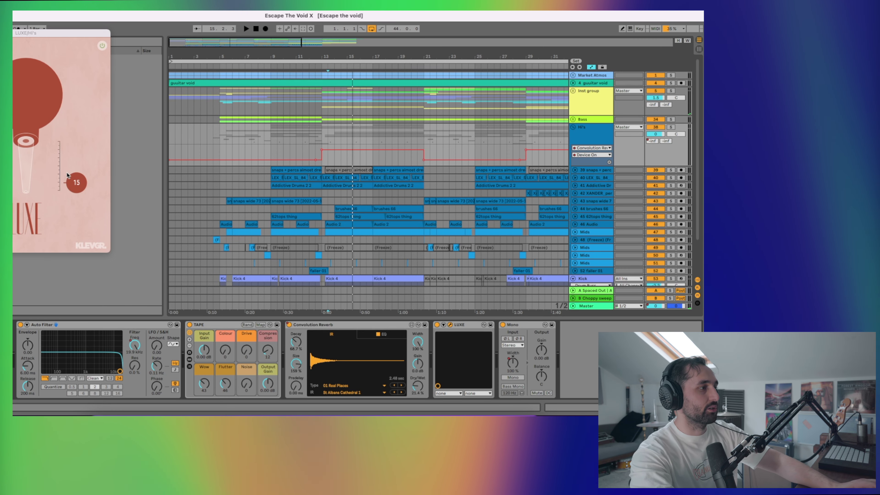
{"action": "left_click_drag", "start_coordinate": [74, 135], "coordinate": [72, 180]}
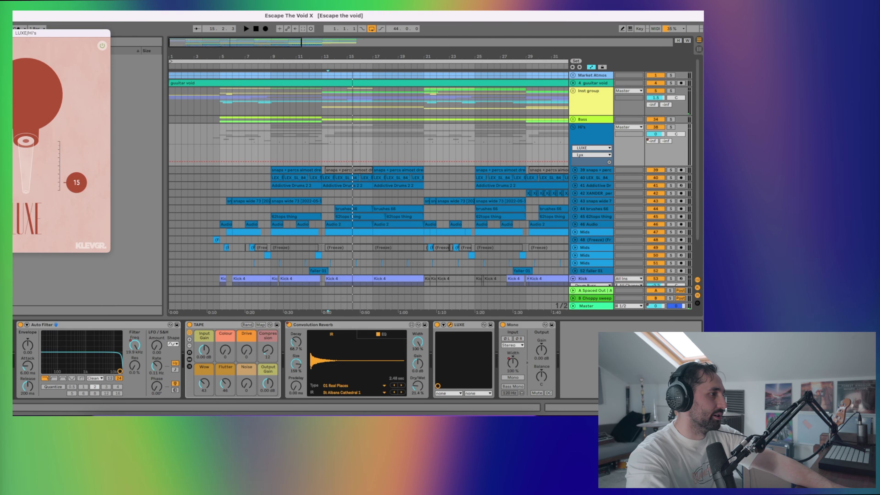
{"action": "left_click_drag", "start_coordinate": [76, 182], "coordinate": [72, 194]}
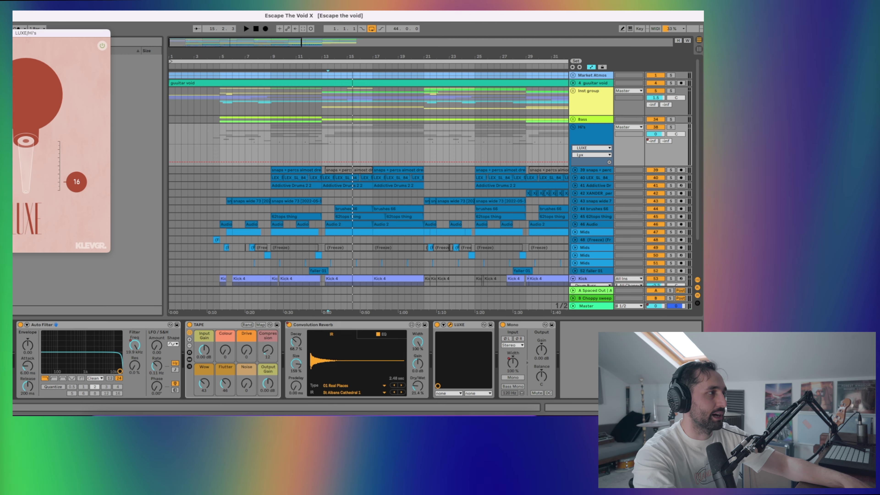
{"action": "key", "text": "super+alt+p"}
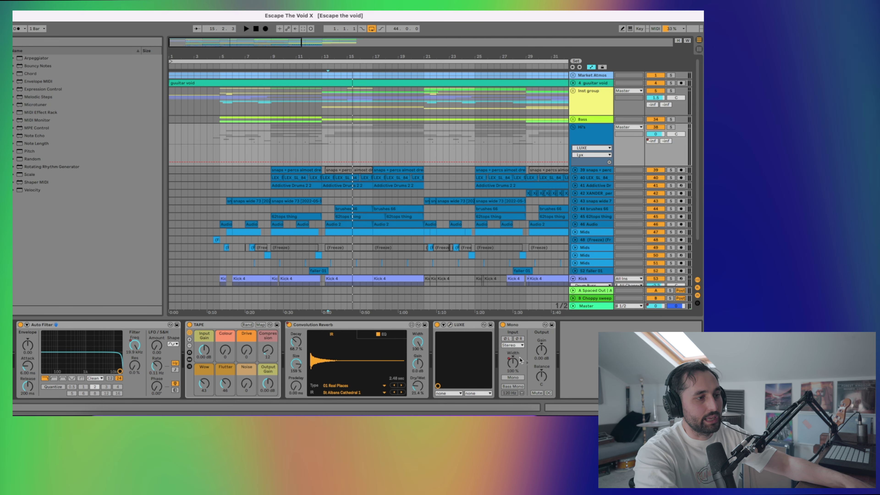
Step: Show the Mono device's Stereo Width automation on HFs and play it from bar 29
{"action": "right_click", "coordinate": [511, 362]}
{"action": "key", "text": "Escape"}
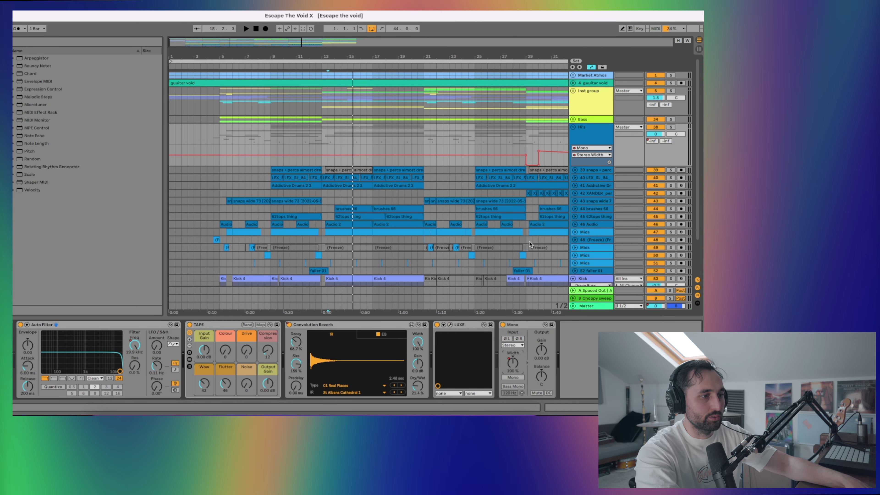
{"action": "left_click", "coordinate": [526, 143]}
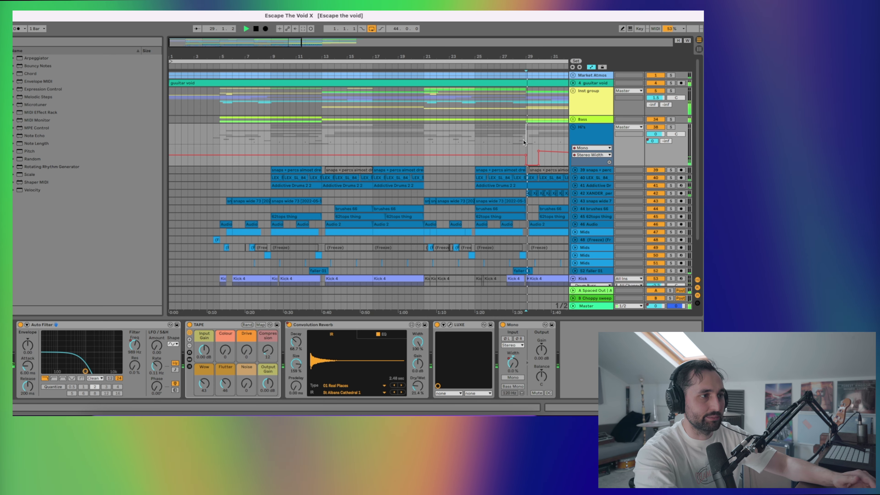
{"action": "key", "text": "space"}
{"action": "scroll", "coordinate": [516, 143], "scroll_direction": "right", "scroll_amount": 5}
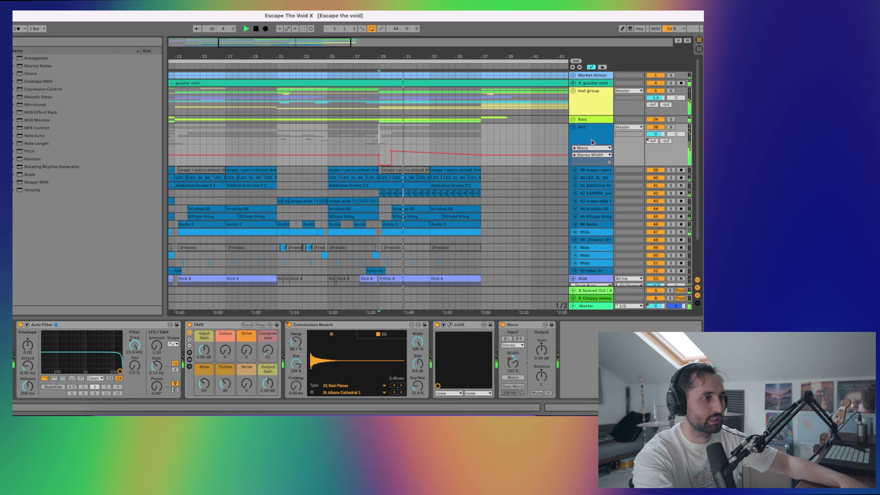
{"action": "key", "text": "space"}
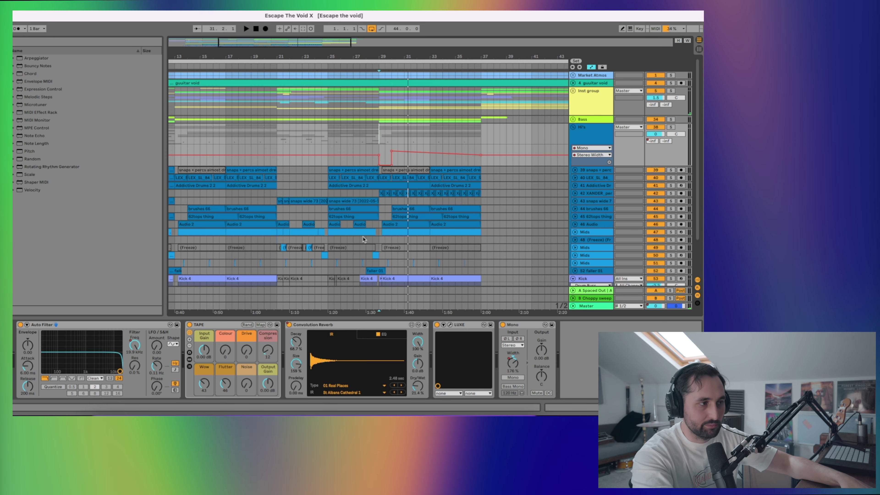
Step: Unfold track 39 and play from near bar 17, then solo track 40 to check its filter automation
{"action": "left_click", "coordinate": [347, 174]}
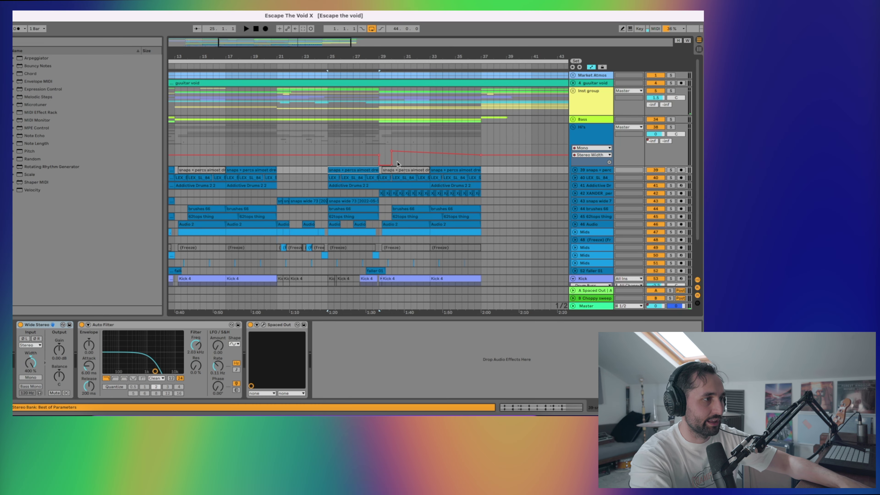
{"action": "left_click", "coordinate": [575, 170]}
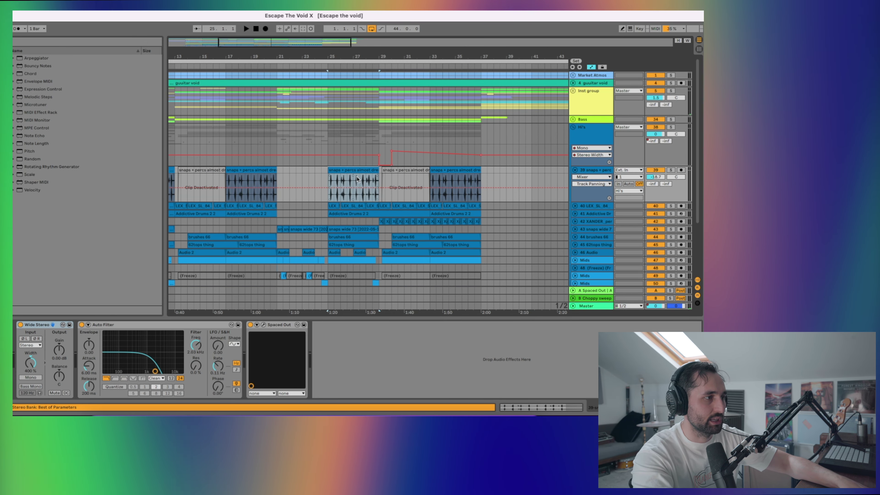
{"action": "left_click", "coordinate": [248, 183]}
{"action": "key", "text": "space"}
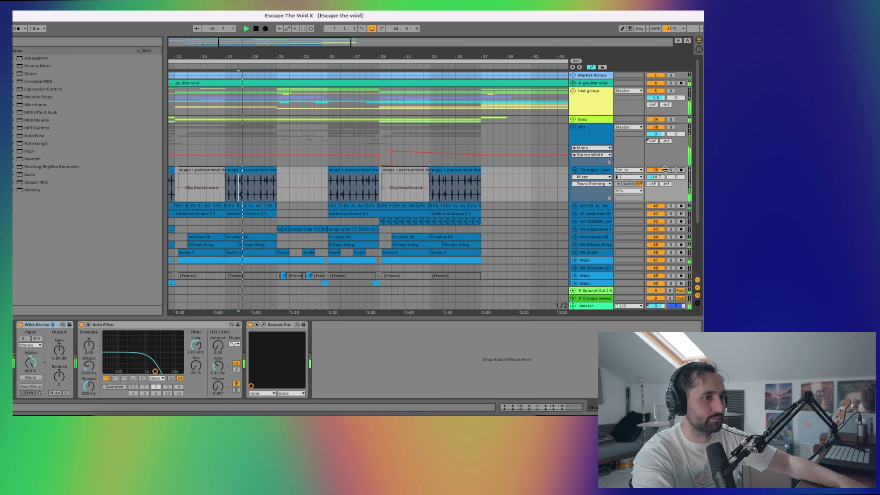
{"action": "scroll", "coordinate": [610, 138], "scroll_direction": "down", "scroll_amount": 4}
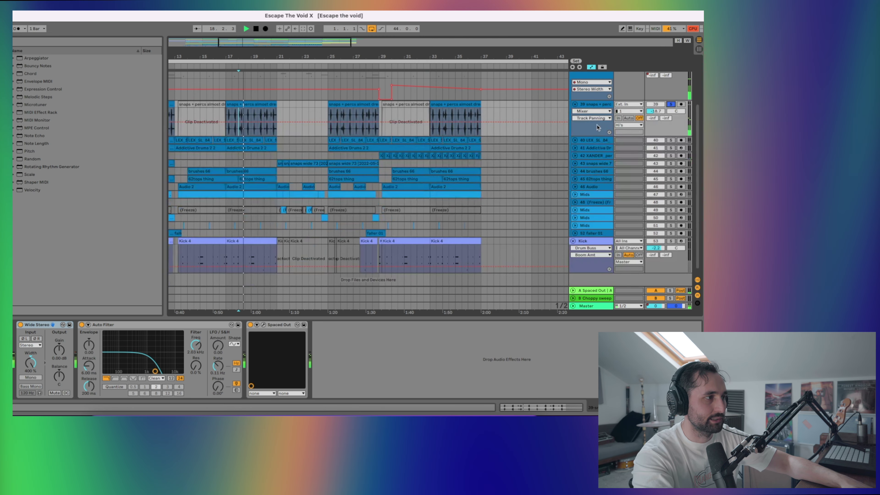
{"action": "left_click", "coordinate": [670, 140]}
{"action": "left_click", "coordinate": [576, 140]}
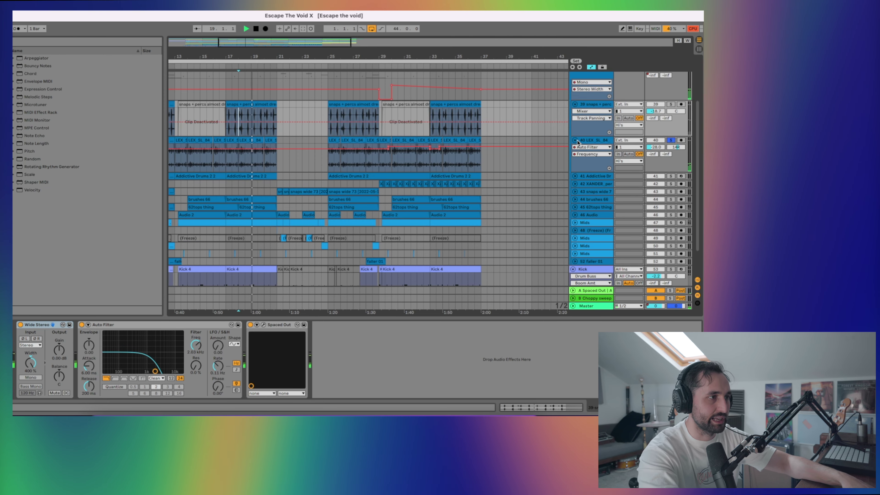
{"action": "left_click", "coordinate": [577, 140]}
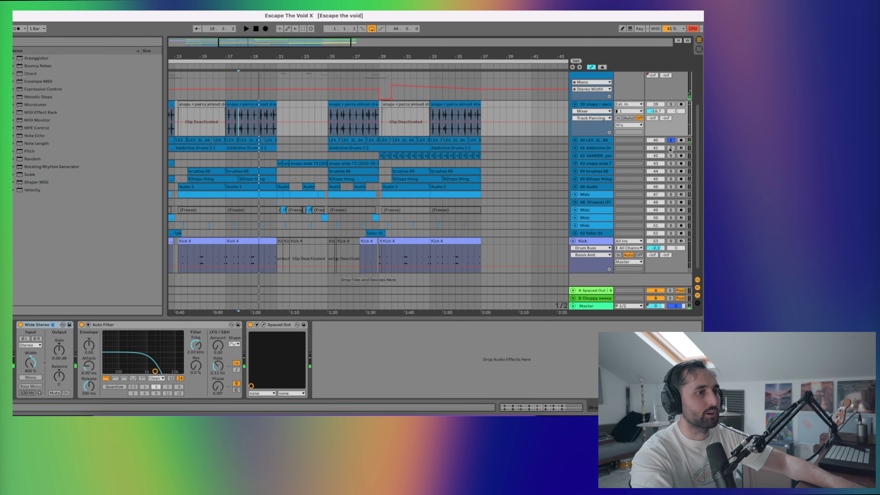
Step: Solo the Addictive Drums track, view its KIT pieces in Addictive Drums 2, then solo track 42's Auto Filters
{"action": "left_click", "coordinate": [670, 148]}
{"action": "left_click", "coordinate": [575, 148]}
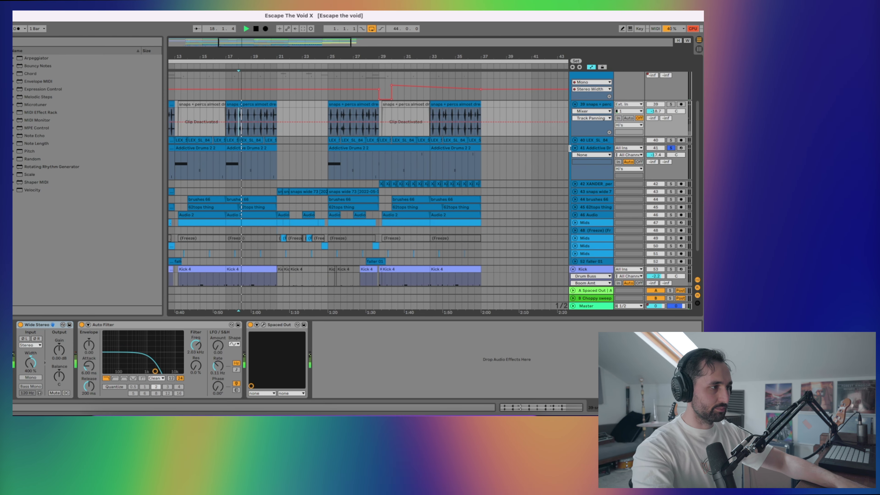
{"action": "left_click", "coordinate": [251, 149]}
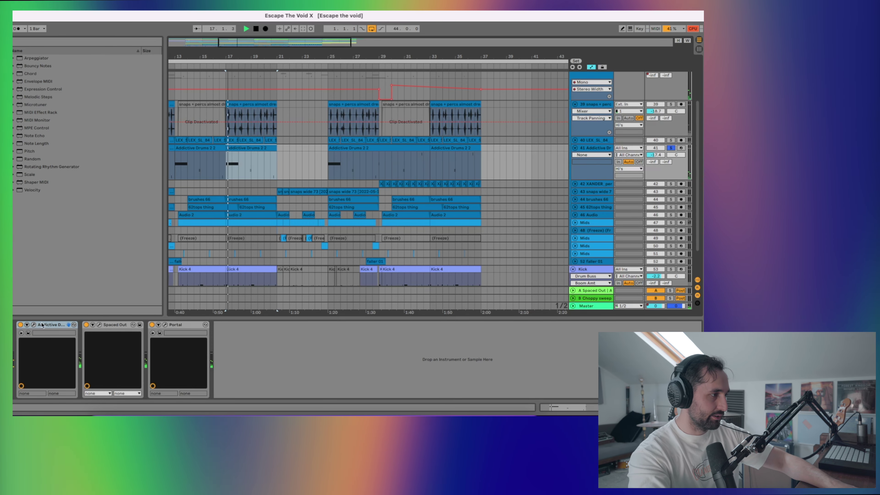
{"action": "left_click", "coordinate": [34, 324]}
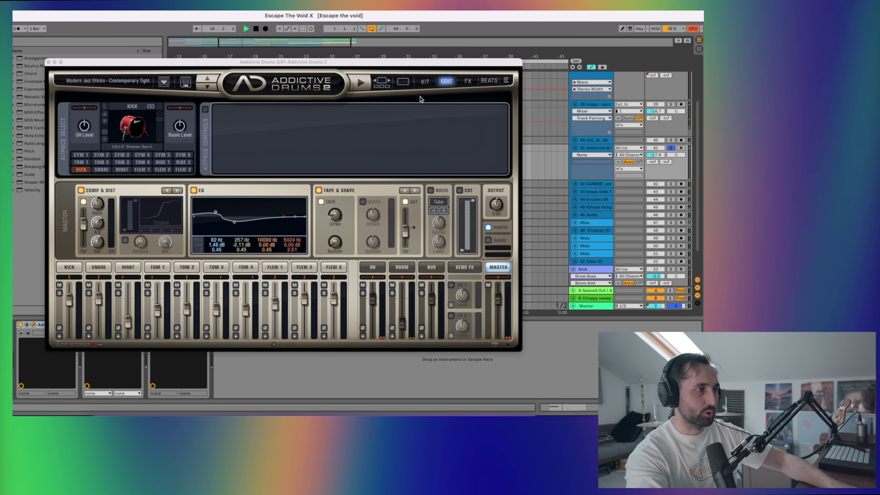
{"action": "left_click", "coordinate": [424, 81]}
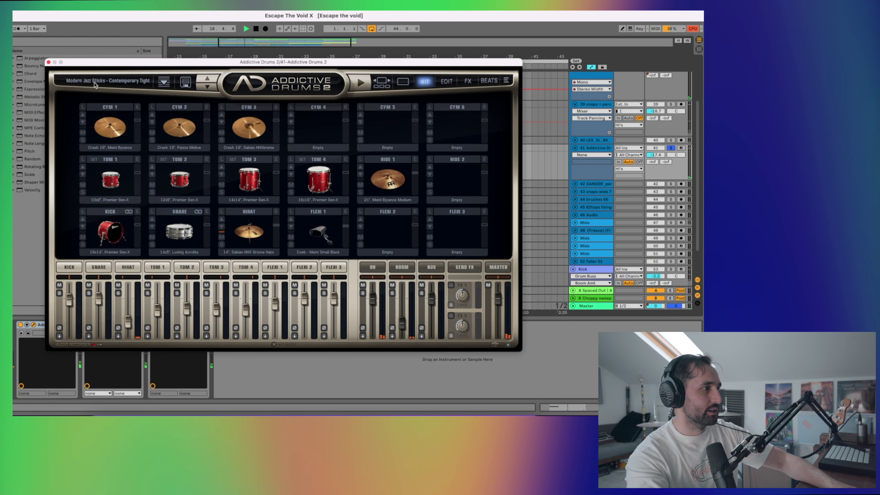
{"action": "left_click", "coordinate": [48, 62]}
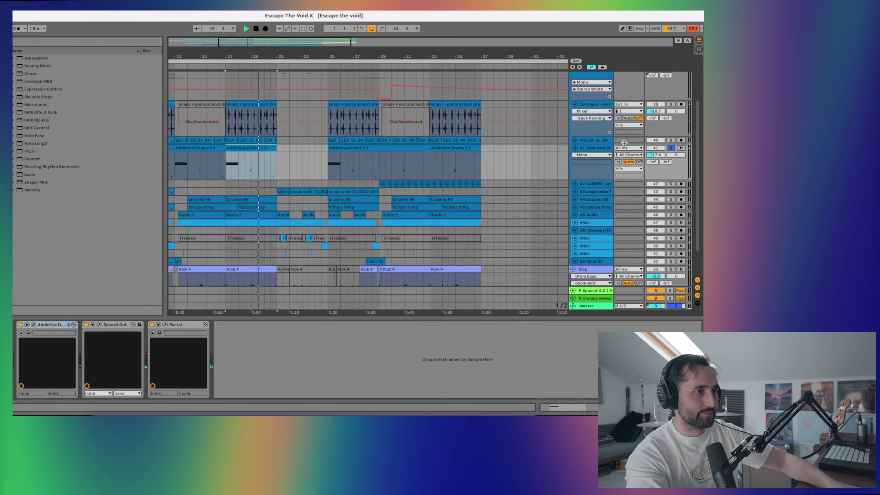
{"action": "left_click", "coordinate": [670, 184]}
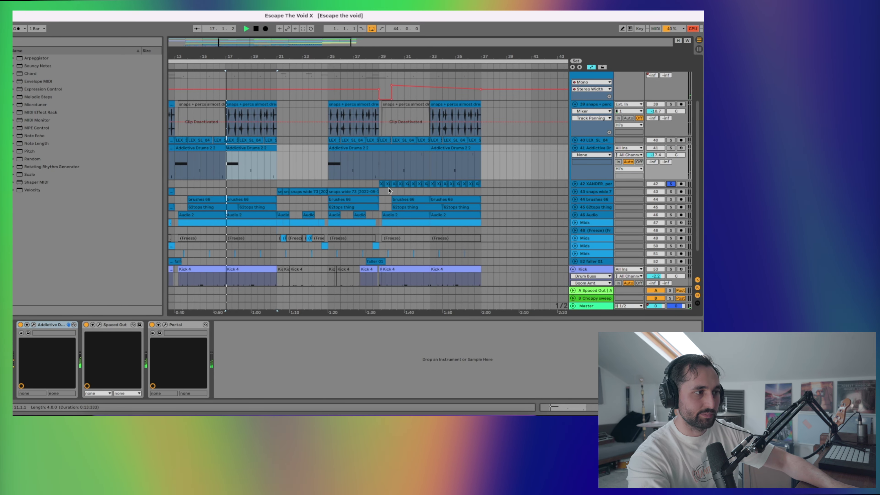
{"action": "left_click", "coordinate": [380, 182]}
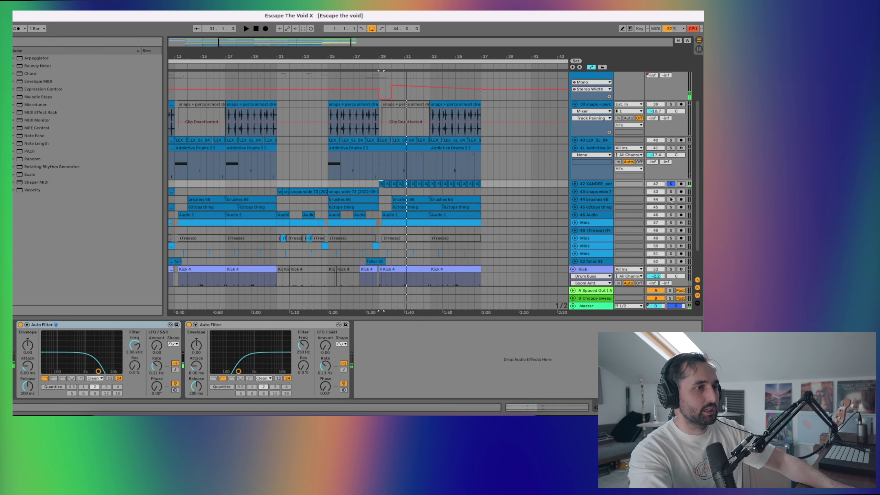
Step: Expand the snaps wide 73 track and play from its short clip near bar 5
{"action": "left_click", "coordinate": [312, 192]}
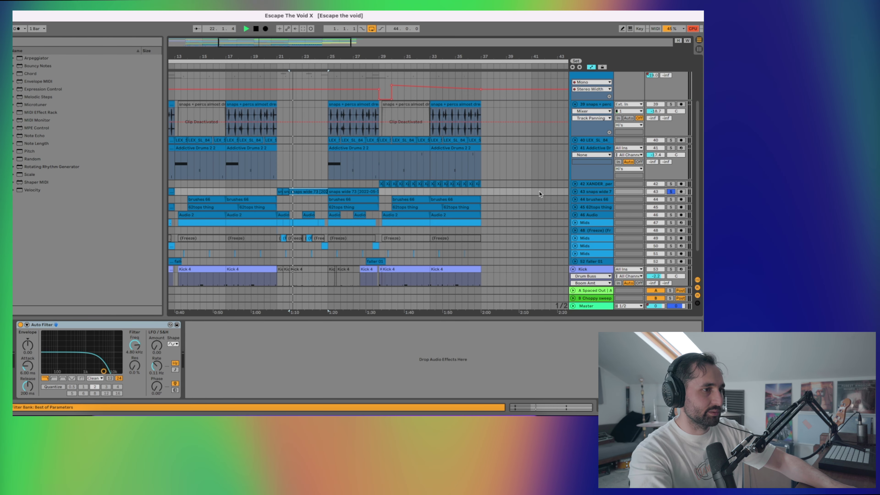
{"action": "left_click", "coordinate": [573, 191]}
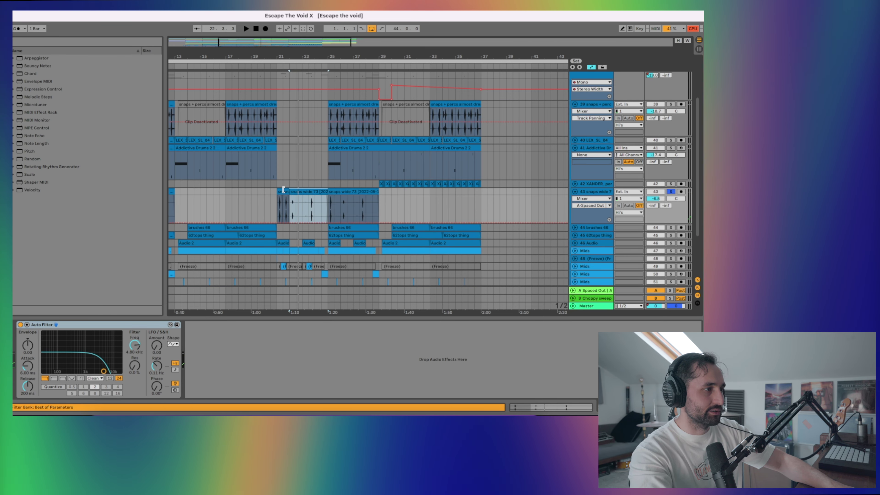
{"action": "scroll", "coordinate": [277, 173], "scroll_direction": "down", "scroll_amount": 3}
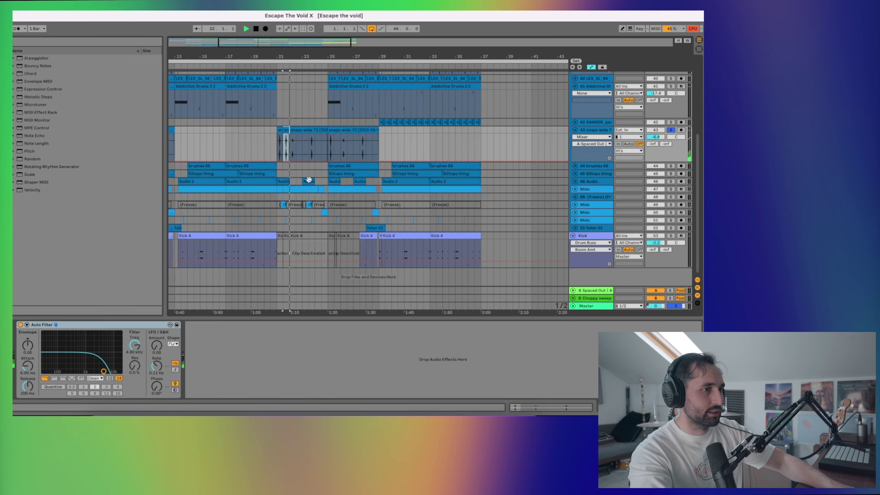
{"action": "scroll", "coordinate": [270, 159], "scroll_direction": "left", "scroll_amount": 5}
{"action": "key", "text": "space"}
{"action": "left_click", "coordinate": [200, 150]}
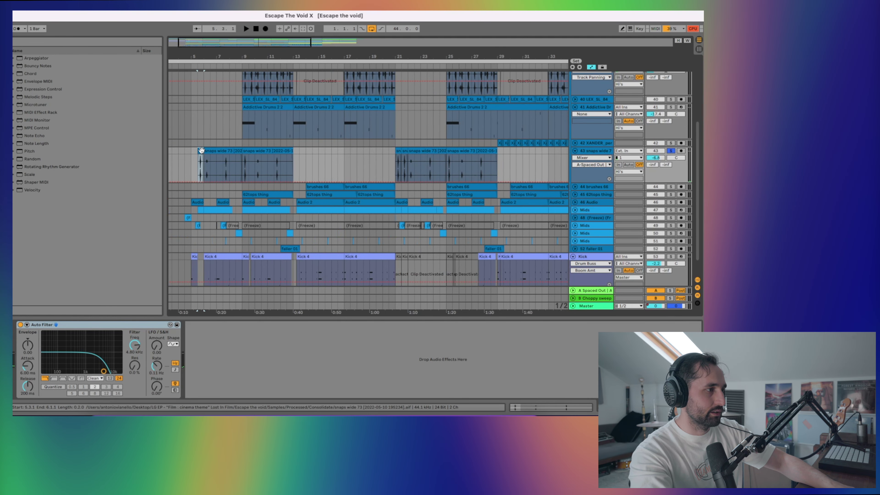
{"action": "key", "text": "space"}
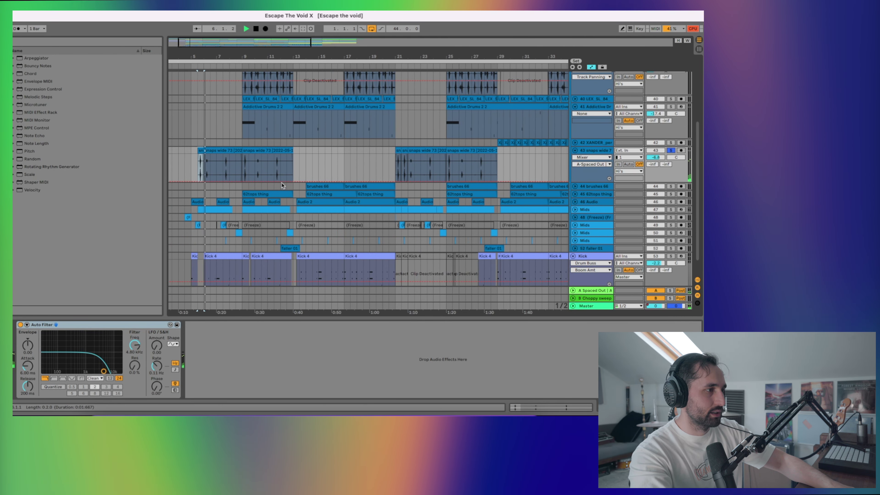
Step: Inspect the brushes 66 effects, solo track 45 with track 44, and view track 46's effect chain
{"action": "left_click", "coordinate": [324, 186]}
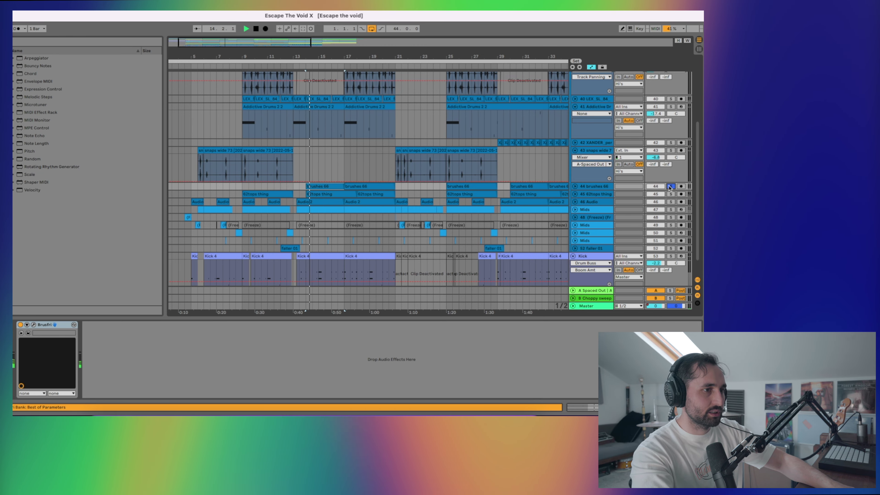
{"action": "left_click", "coordinate": [670, 194], "text": "super"}
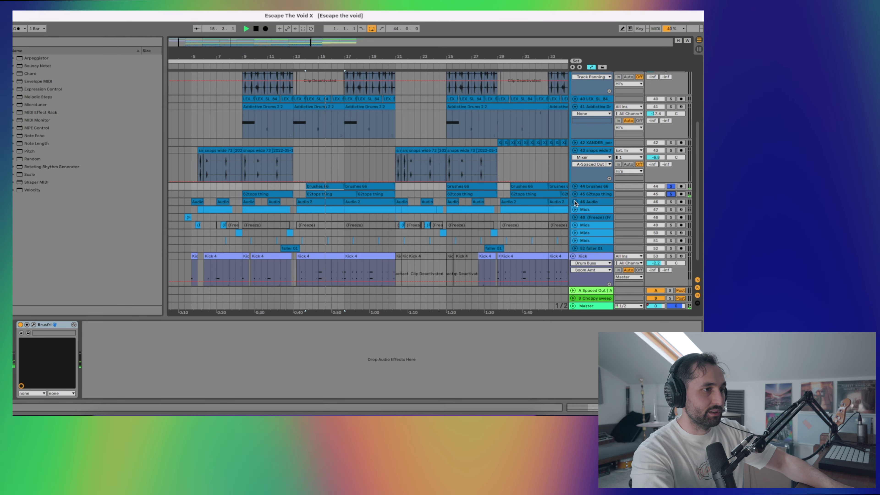
{"action": "key", "text": "u"}
{"action": "left_click", "coordinate": [300, 222]}
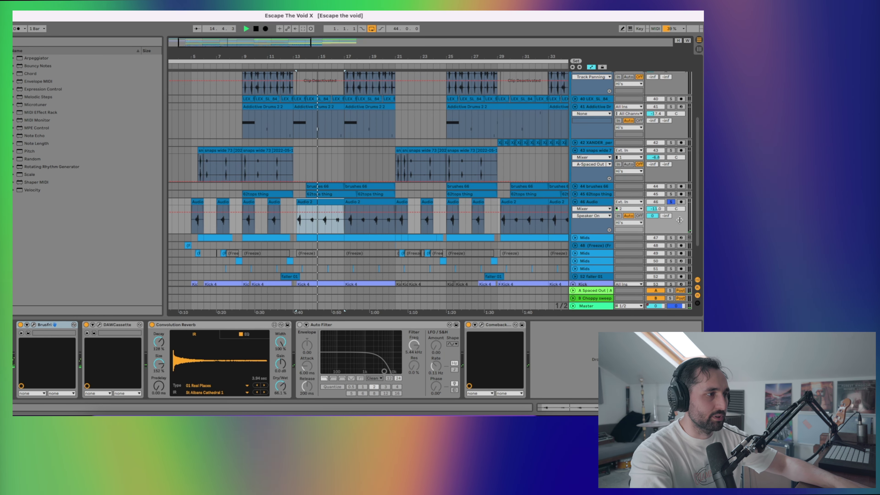
{"action": "key", "text": "space"}
Step: Show the Mids track's filter automation and solo track 47, playing from bar 13
{"action": "left_click", "coordinate": [575, 238]}
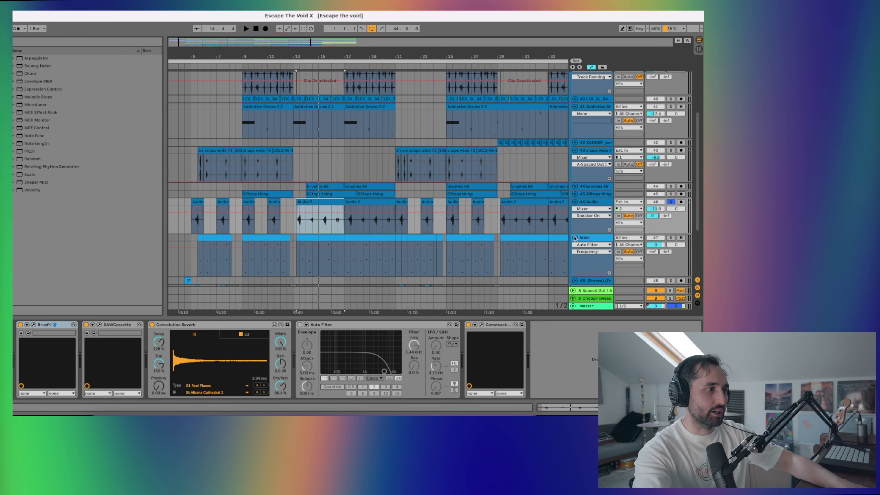
{"action": "scroll", "coordinate": [669, 173], "scroll_direction": "down", "scroll_amount": 4}
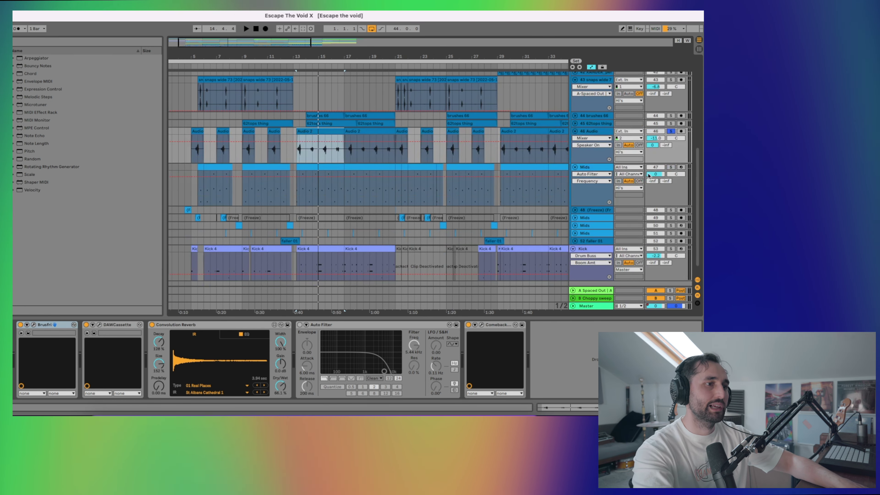
{"action": "left_click", "coordinate": [670, 167]}
{"action": "key", "text": "space"}
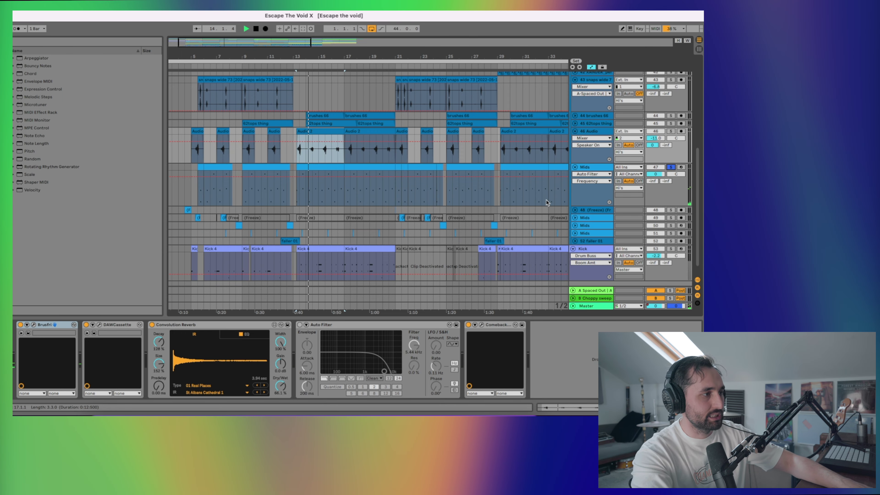
{"action": "left_click", "coordinate": [187, 210]}
{"action": "key", "text": "space"}
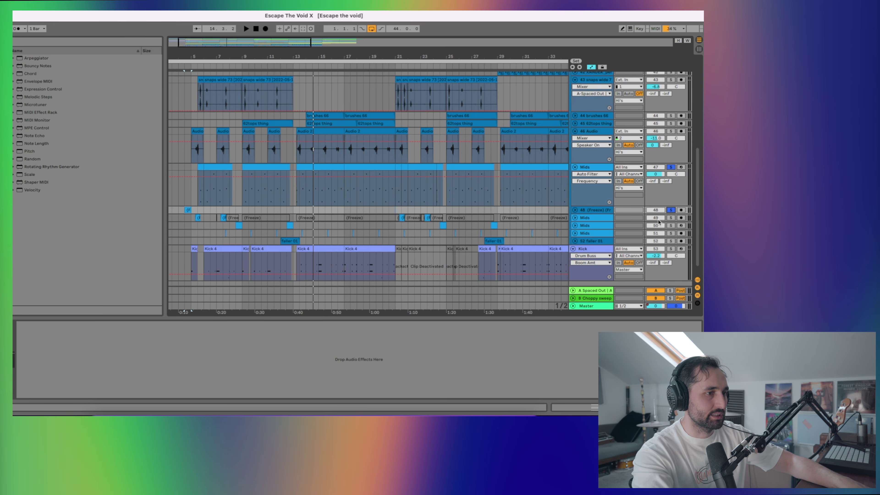
Step: Play from near bar 5 with the faller 01 track soloed, then select Mids track 49
{"action": "key", "text": "space"}
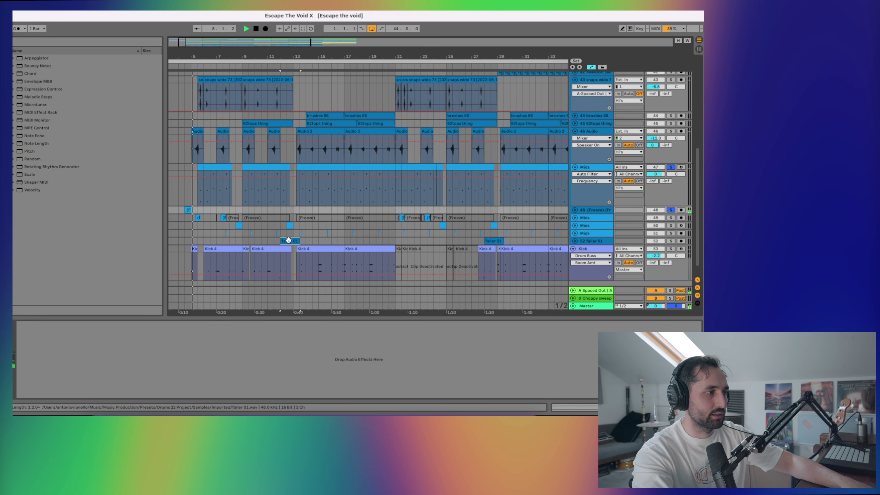
{"action": "key", "text": "s"}
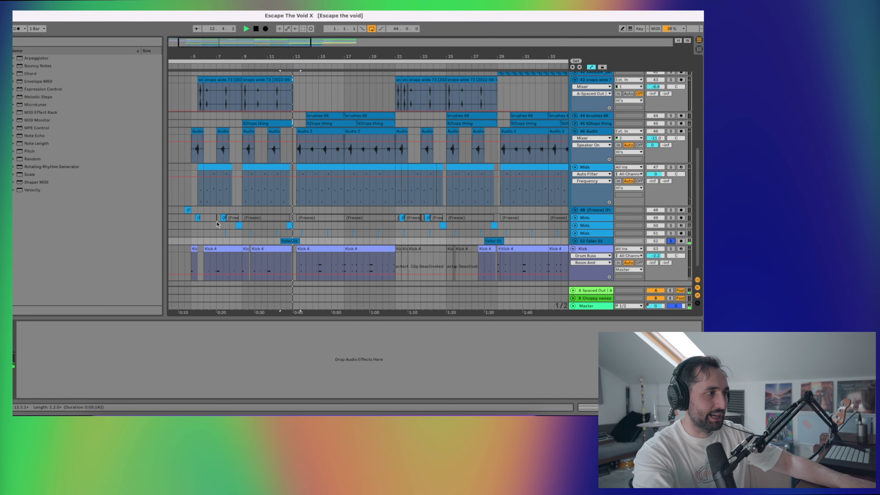
{"action": "left_click", "coordinate": [222, 218]}
{"action": "key", "text": "space"}
Step: Solo Mids tracks 49, 50 and 51 together and inspect track 50's Drum Rack chain
{"action": "left_click", "coordinate": [671, 217]}
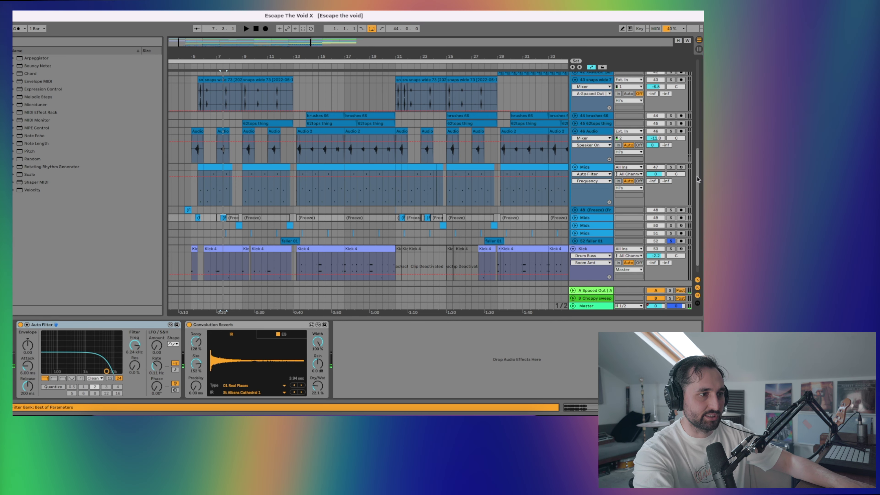
{"action": "left_click", "coordinate": [670, 226], "text": "super"}
{"action": "left_click", "coordinate": [670, 233], "text": "super"}
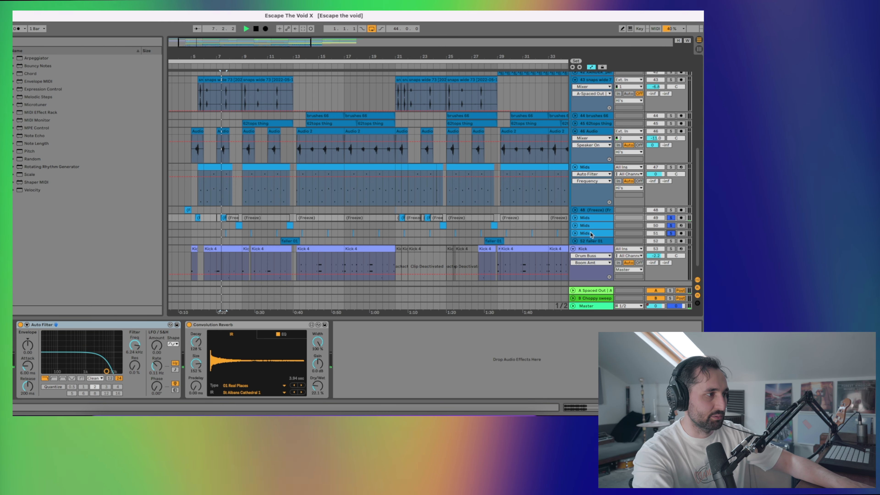
{"action": "key", "text": "space"}
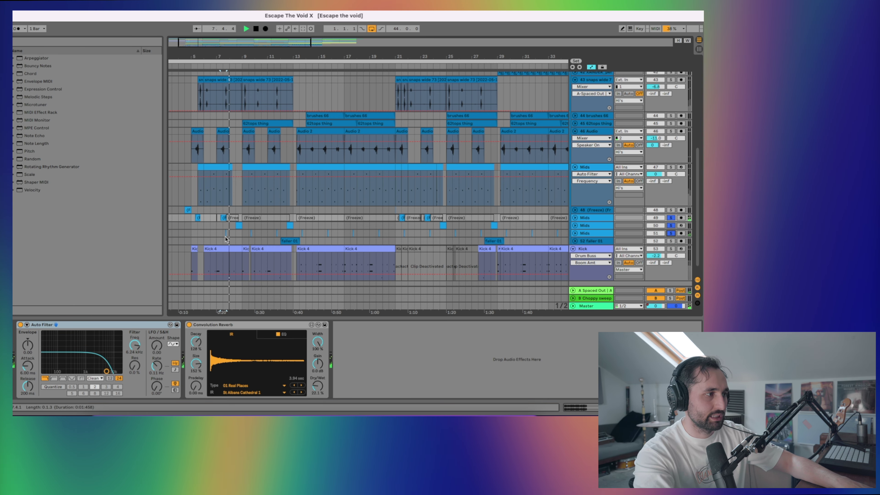
{"action": "left_click", "coordinate": [237, 226]}
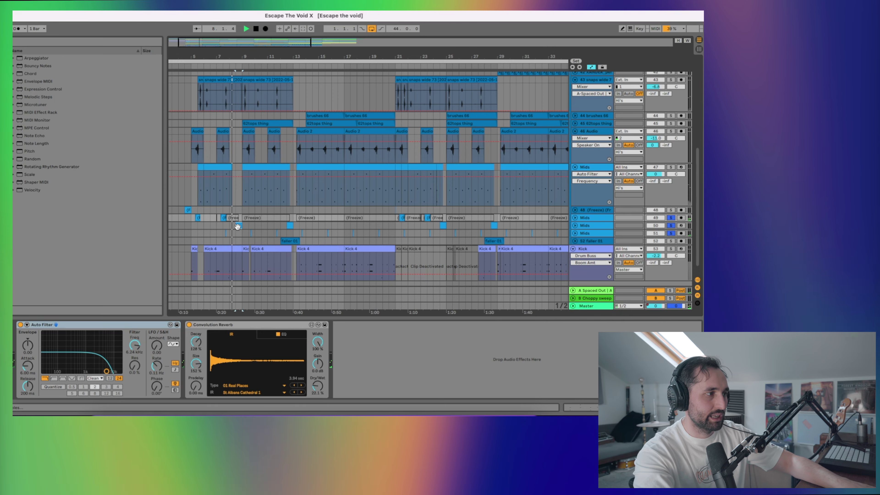
{"action": "left_click", "coordinate": [237, 226]}
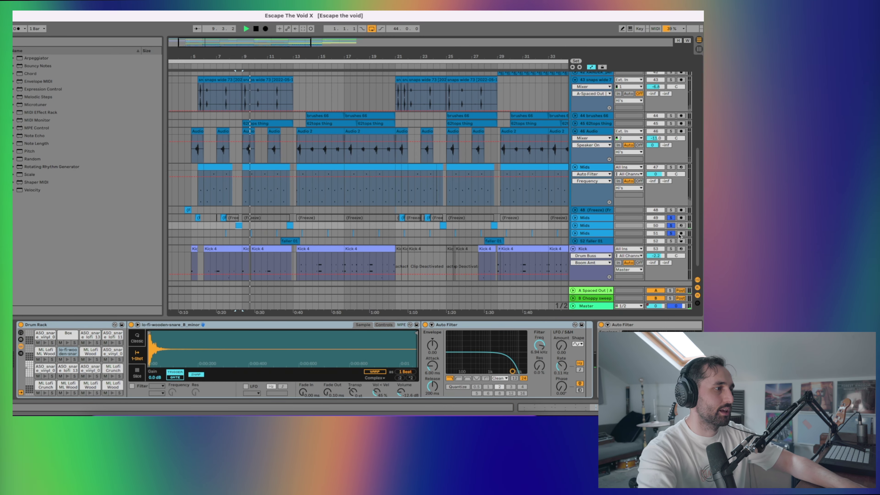
{"action": "key", "text": "space"}
{"action": "left_click", "coordinate": [225, 234]}
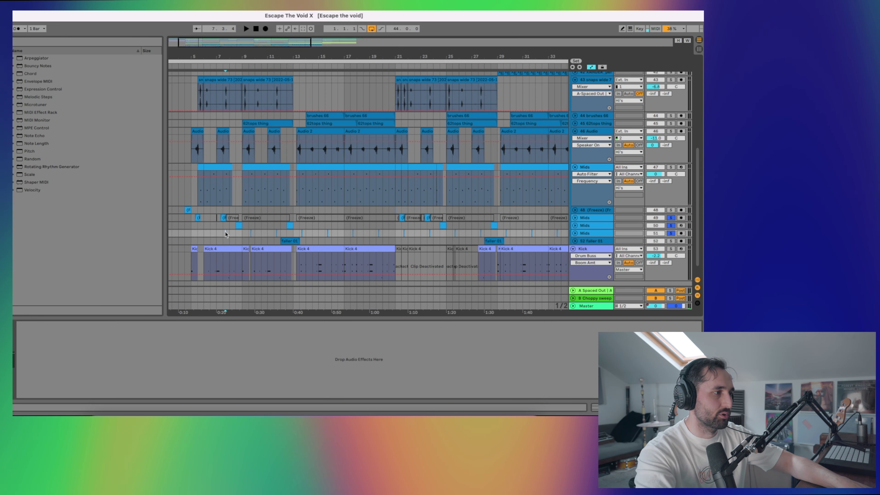